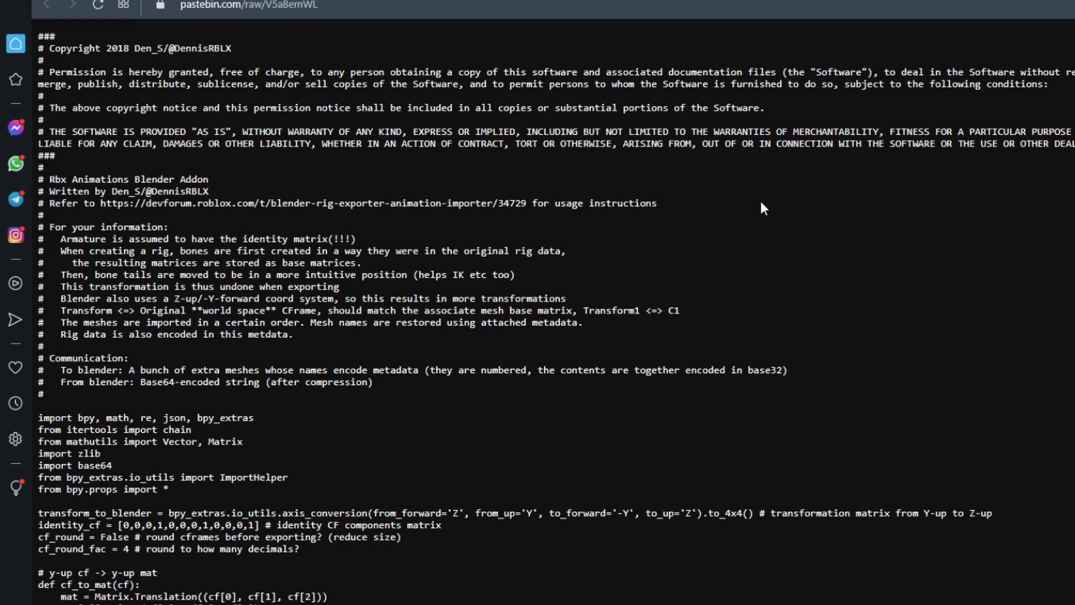
Step: Save the raw Pastebin add-on script as somethingblablabla.py with the file type All Files
{"action": "right_click", "coordinate": [863, 272]}
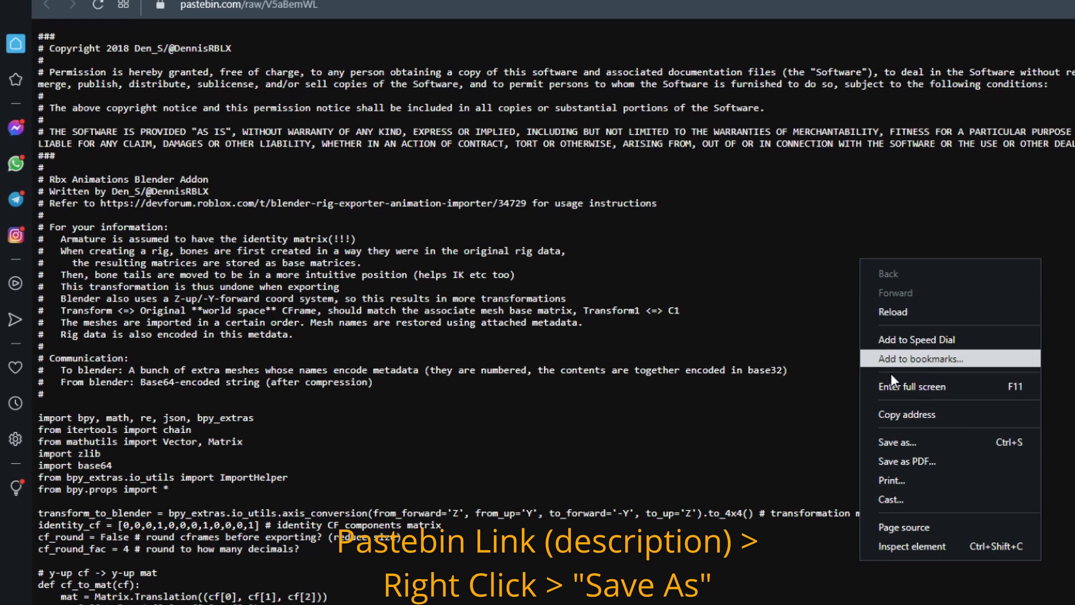
{"action": "left_click", "coordinate": [918, 442]}
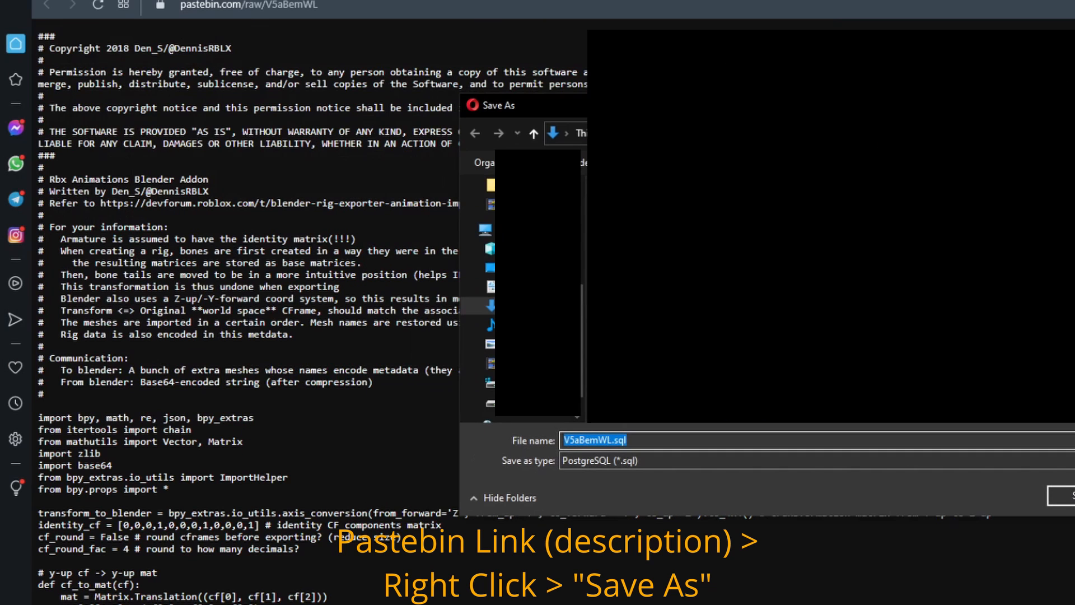
{"action": "type", "text": "somethingblablabla"}
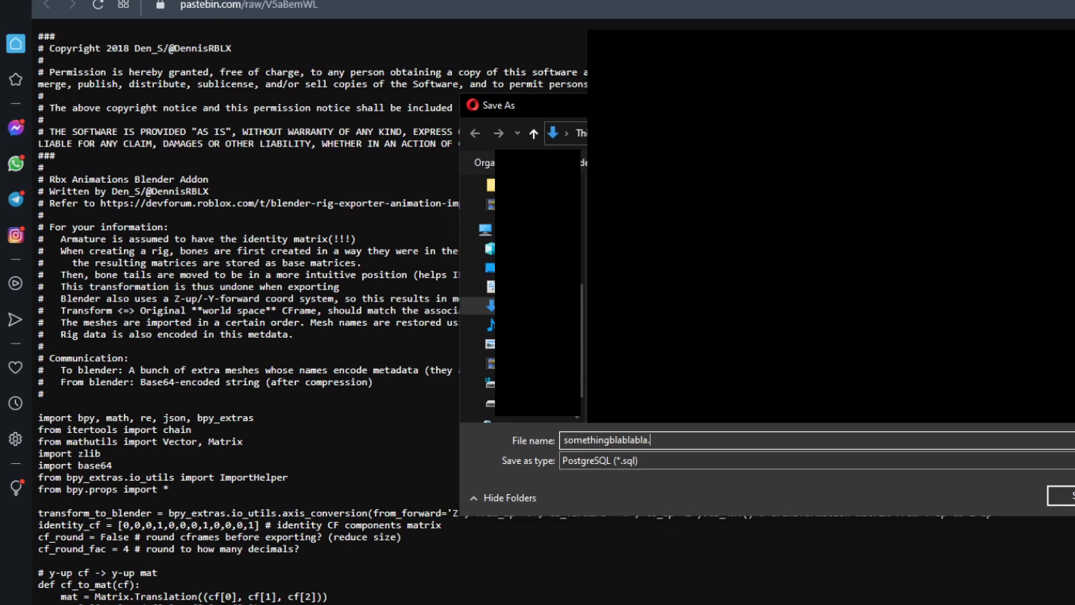
{"action": "type", "text": ".py"}
{"action": "left_click", "coordinate": [725, 463]}
{"action": "left_click", "coordinate": [705, 477]}
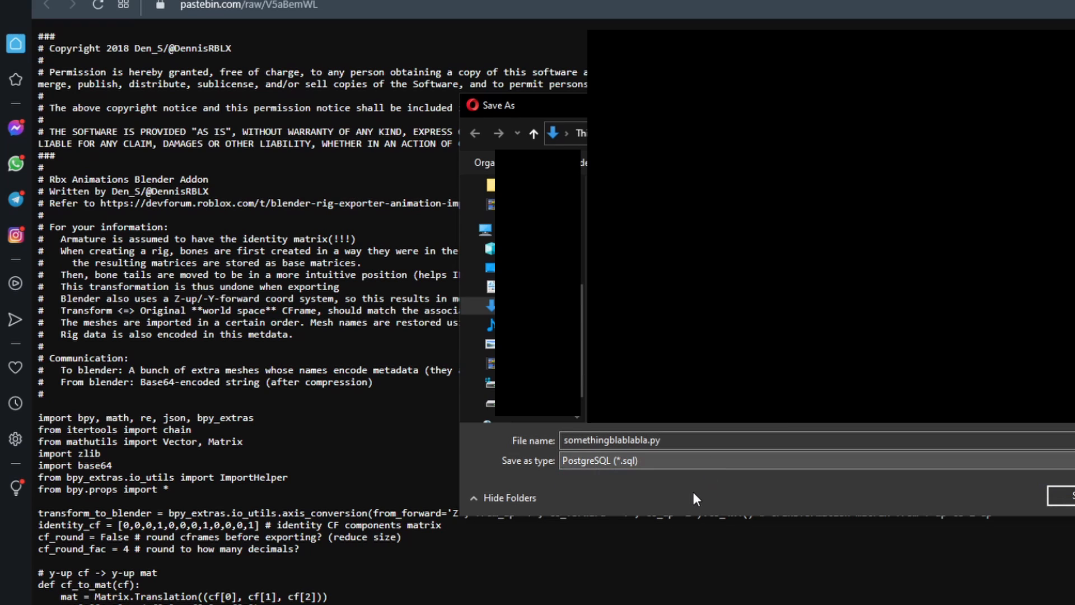
{"action": "left_click", "coordinate": [692, 463]}
{"action": "left_click", "coordinate": [695, 487]}
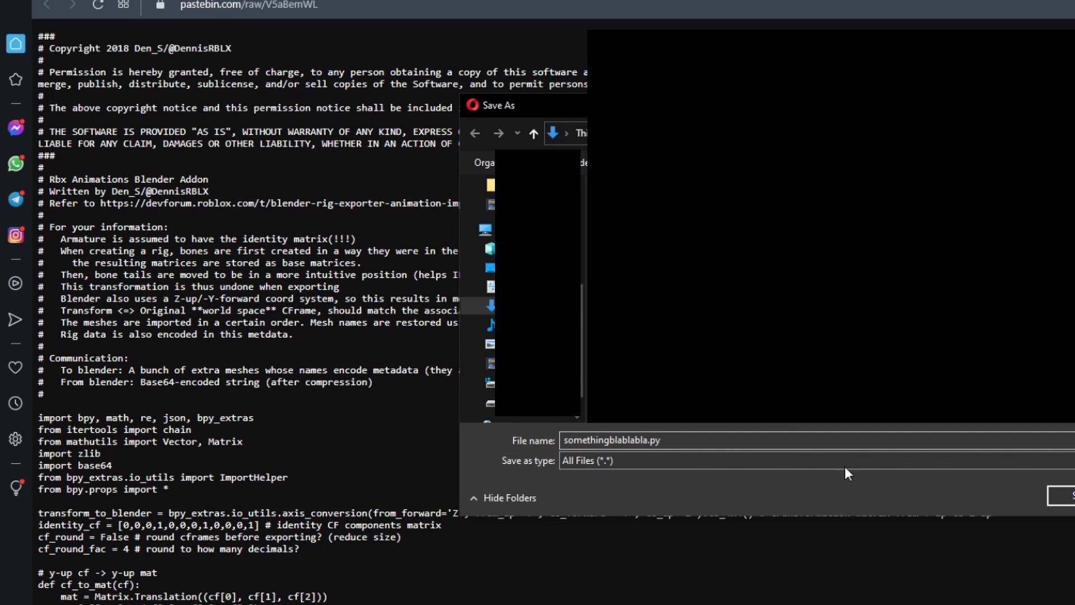
{"action": "left_click", "coordinate": [1060, 496]}
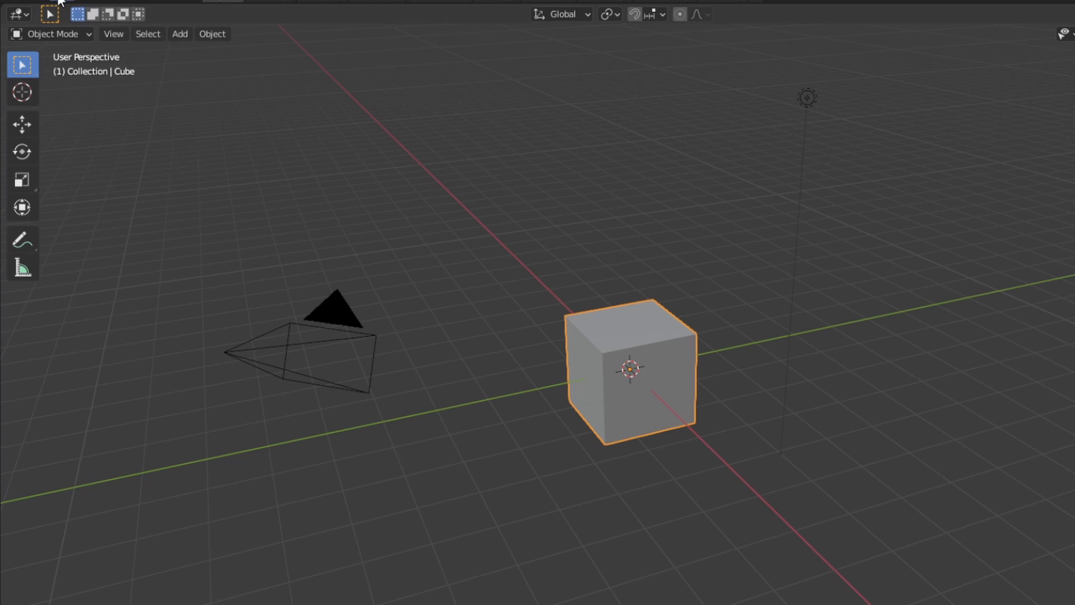
Step: Install the add-on file whatevername.py from the Downloads folder through the add-on preferences
{"action": "left_click", "coordinate": [62, 3]}
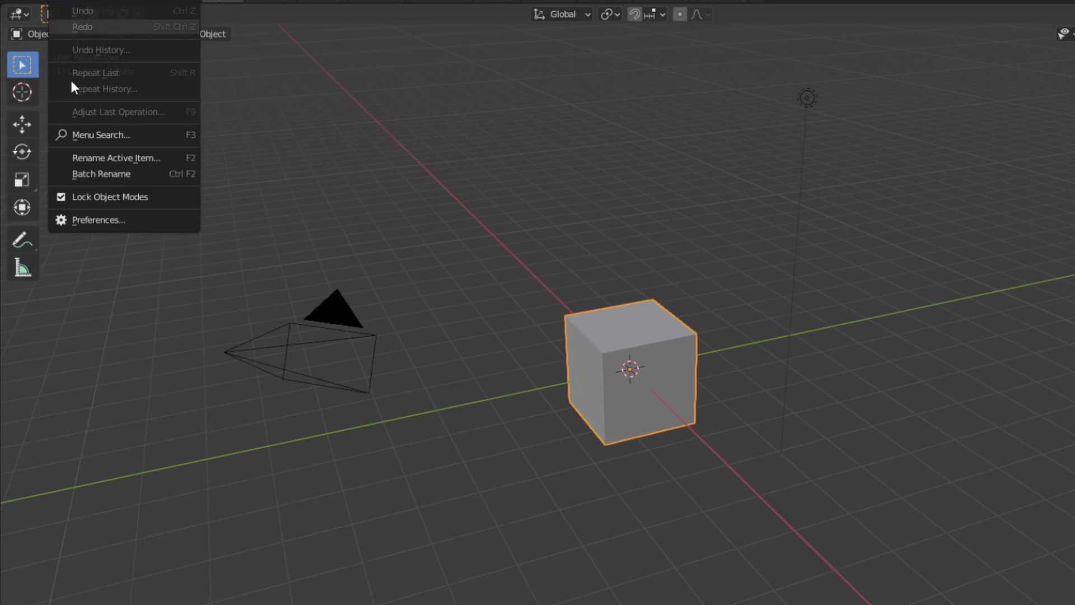
{"action": "left_click", "coordinate": [103, 226]}
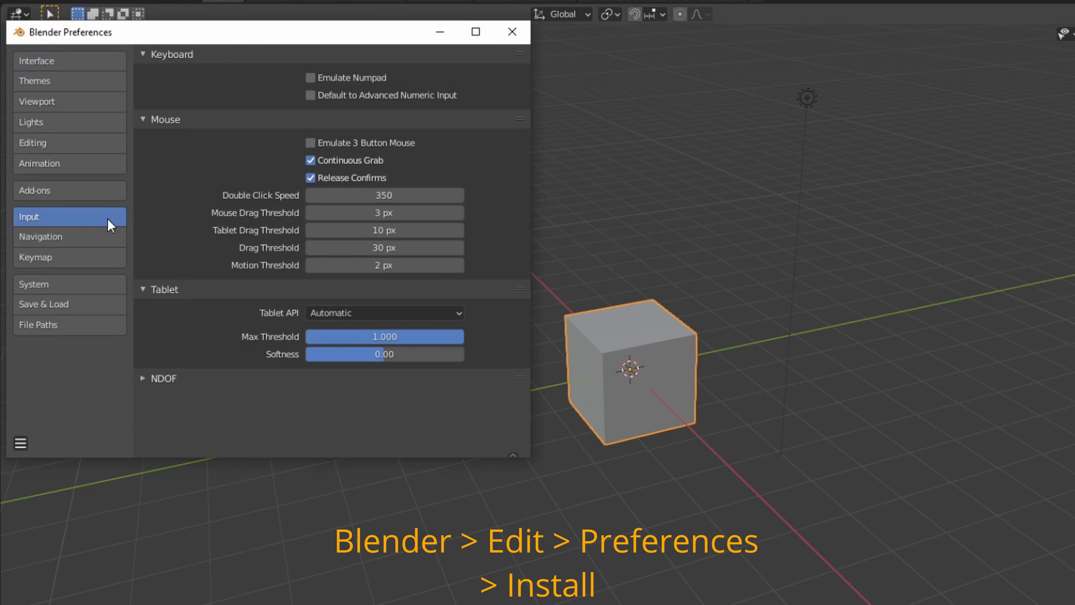
{"action": "left_click", "coordinate": [106, 190]}
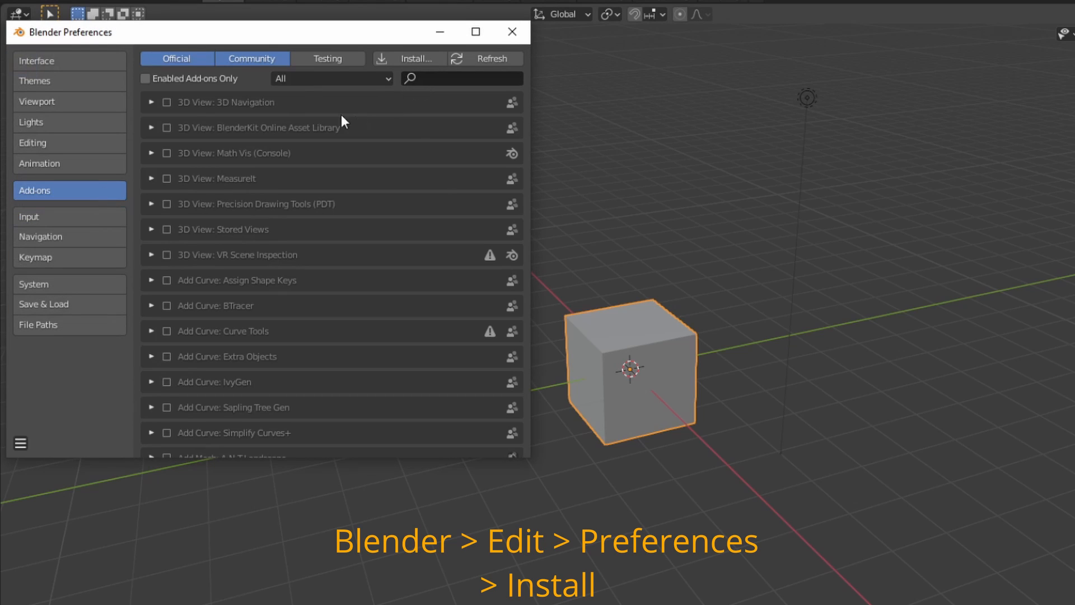
{"action": "left_click", "coordinate": [407, 56]}
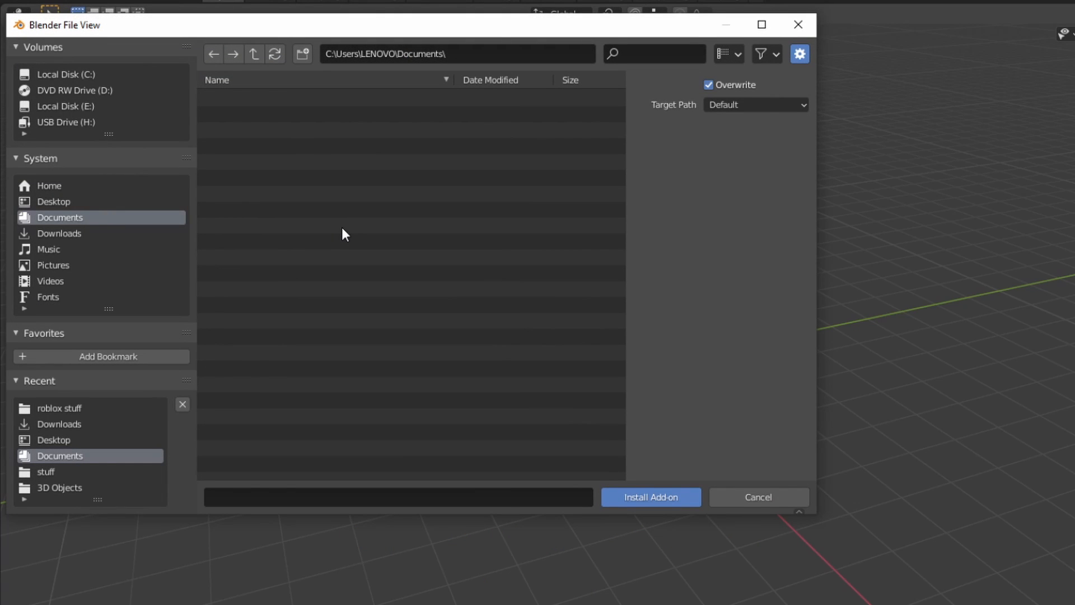
{"action": "scroll", "coordinate": [412, 477], "scroll_direction": "down", "scroll_amount": 5}
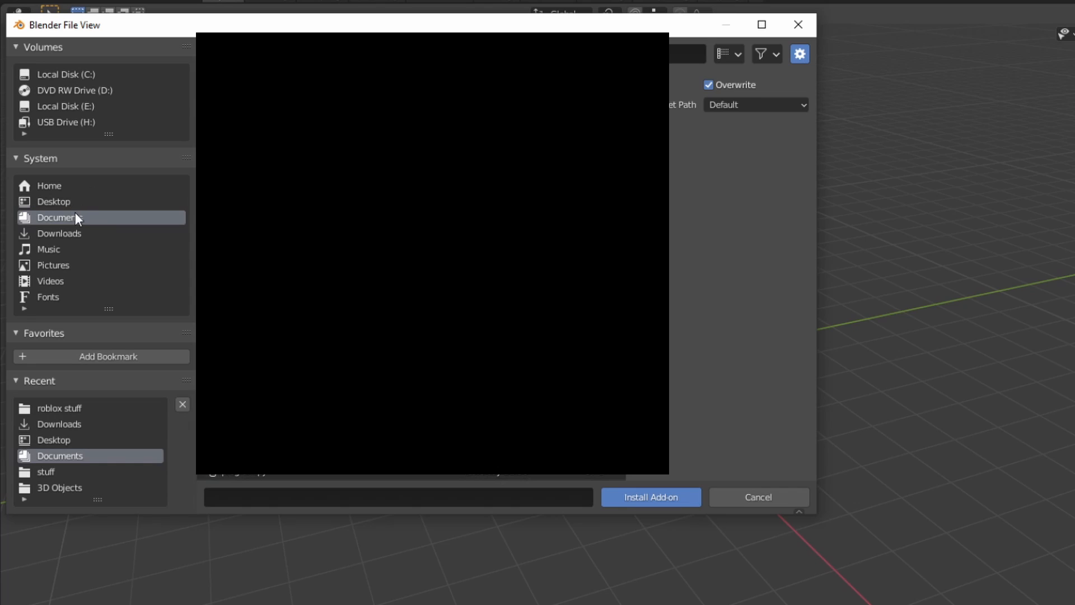
{"action": "left_click", "coordinate": [72, 230]}
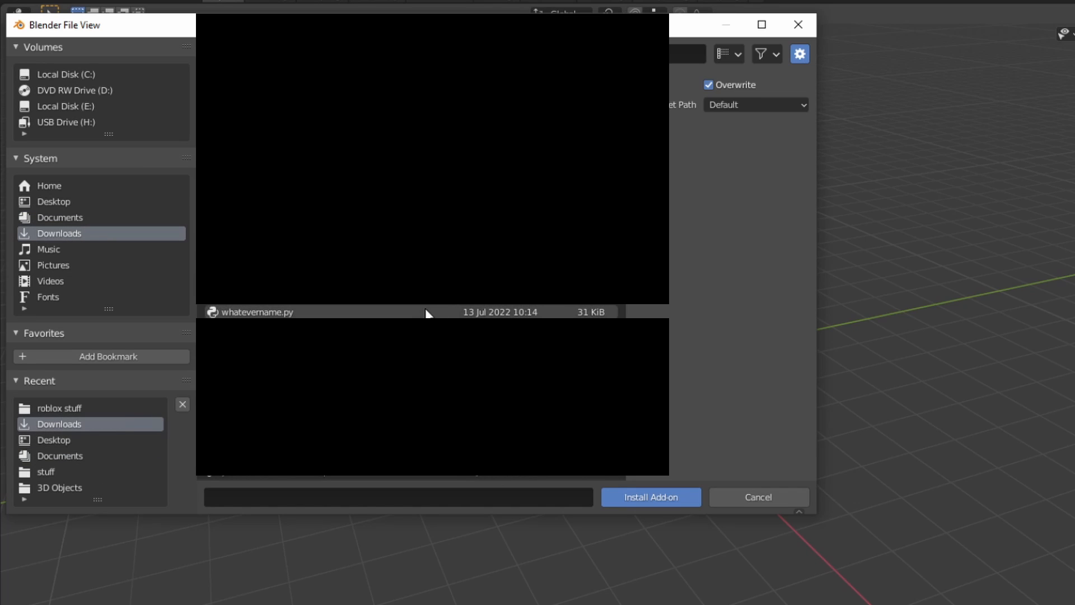
{"action": "left_click", "coordinate": [299, 312]}
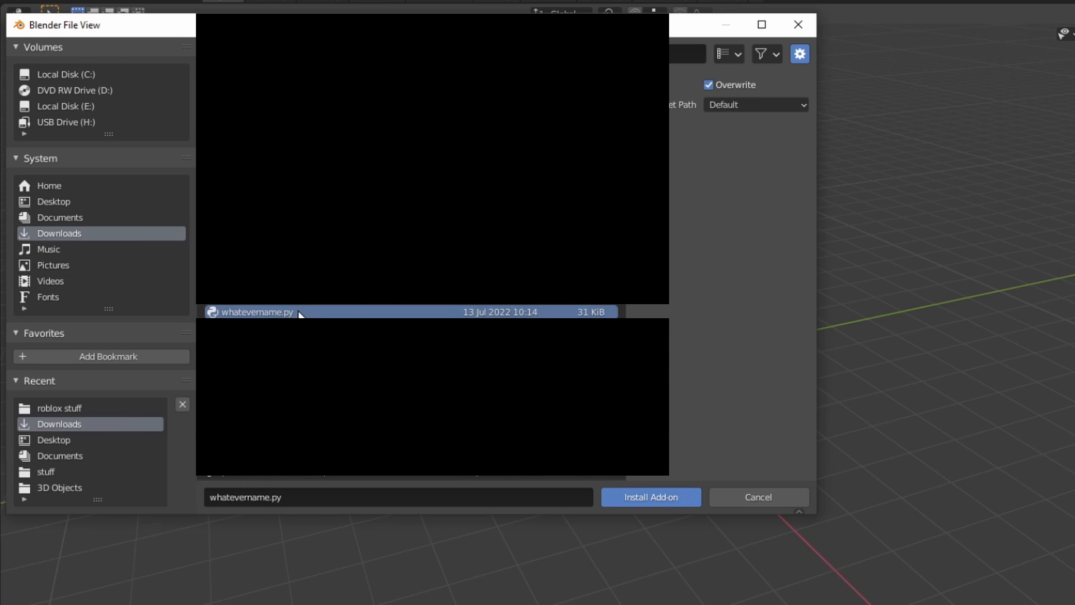
{"action": "left_click", "coordinate": [674, 501]}
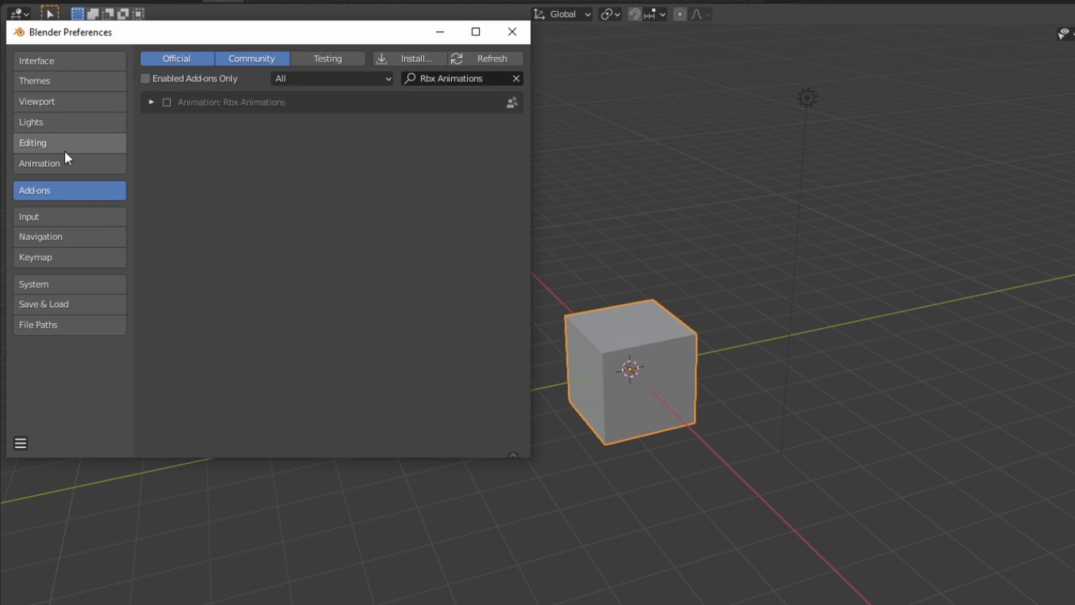
Step: Enable the Rbx Animations add-on, close the preferences and deselect the default cube
{"action": "left_click", "coordinate": [167, 102]}
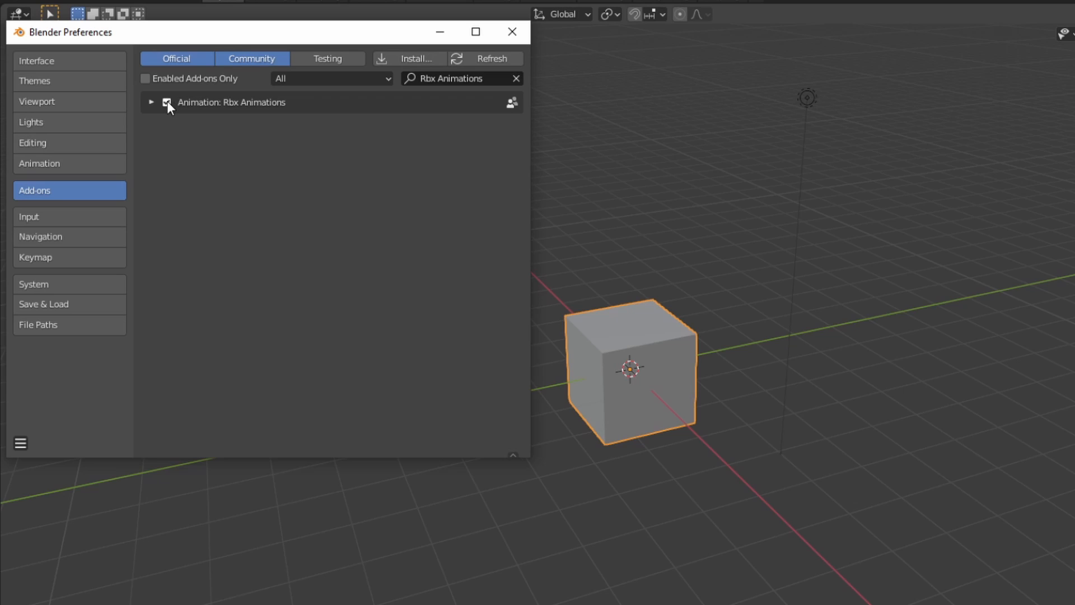
{"action": "left_click", "coordinate": [512, 32]}
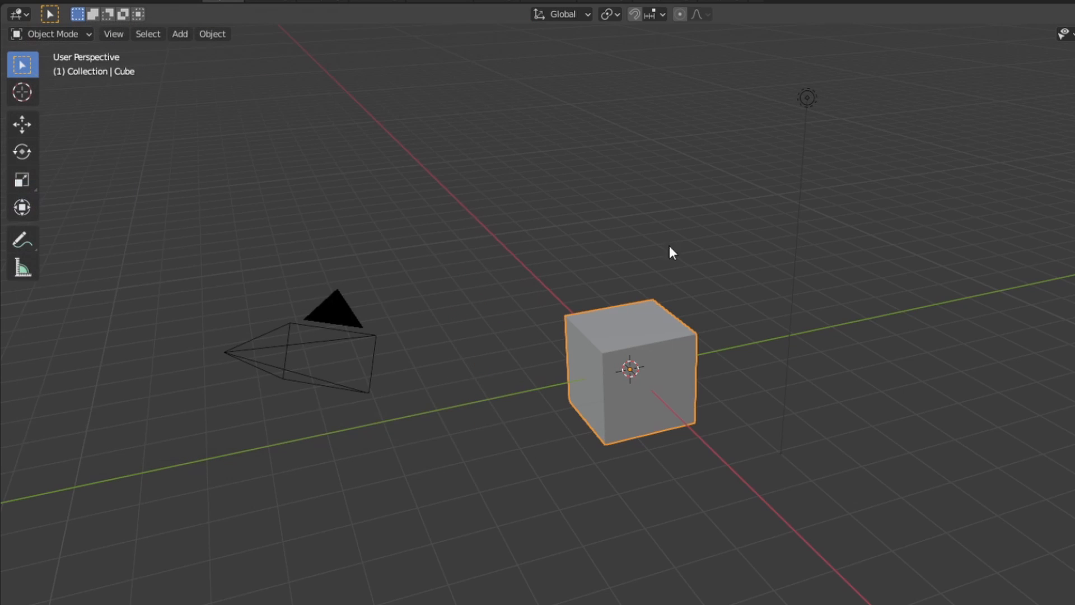
{"action": "left_click", "coordinate": [987, 428]}
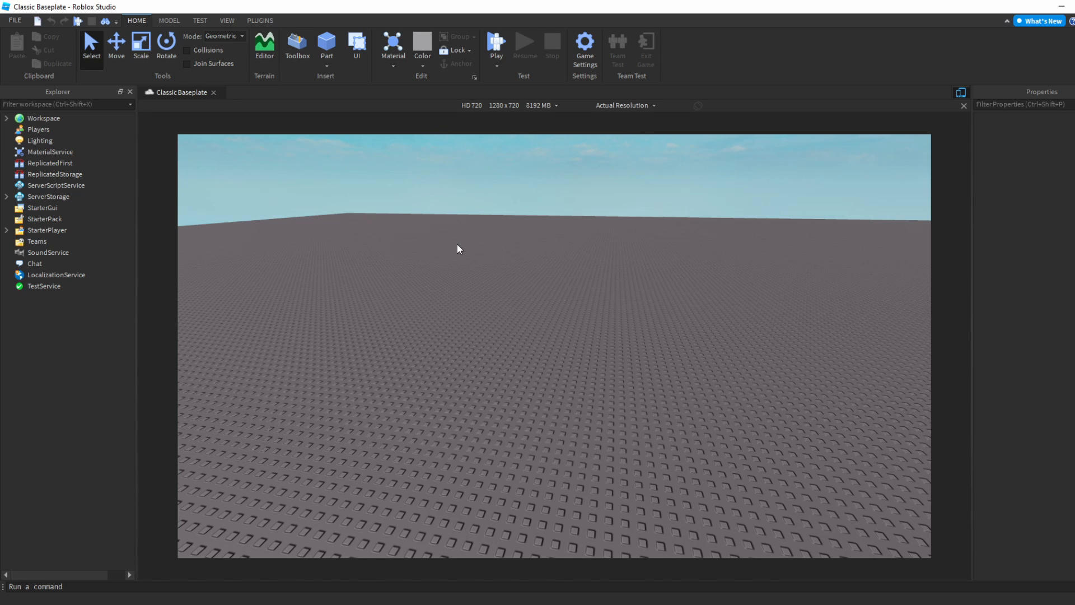
Step: Insert a blank R6 rig with Moon Animator's Character Inserter and close the inserter
{"action": "left_click", "coordinate": [271, 23]}
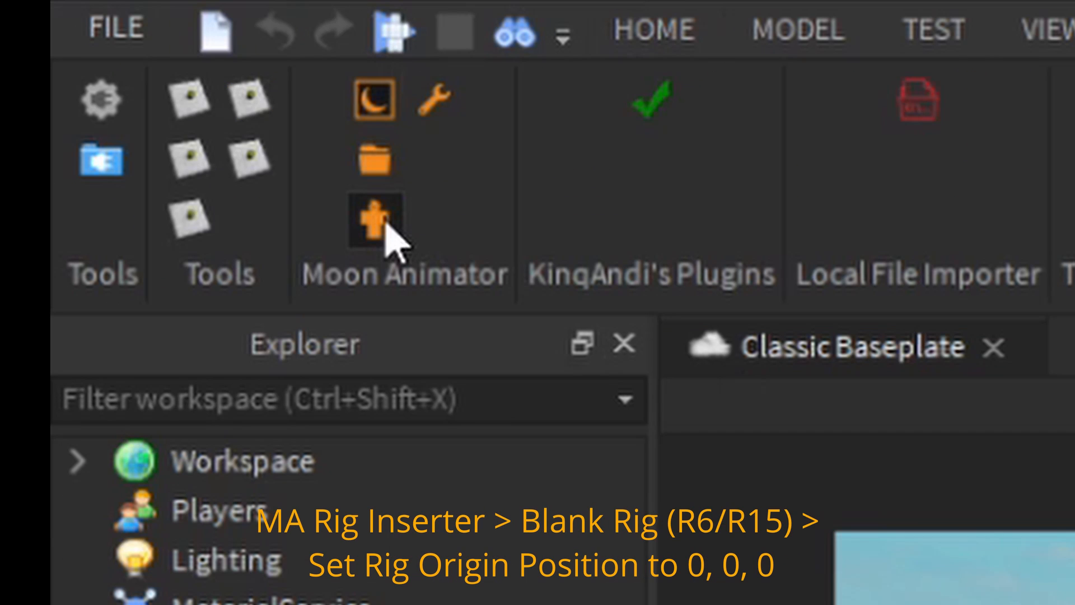
{"action": "left_click", "coordinate": [74, 63]}
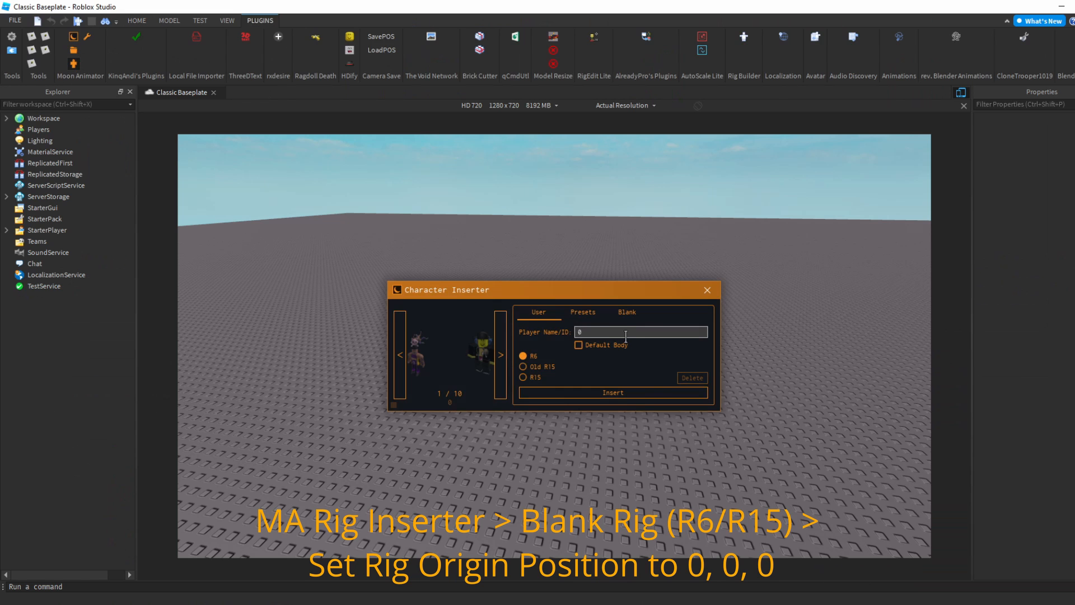
{"action": "left_click", "coordinate": [628, 314]}
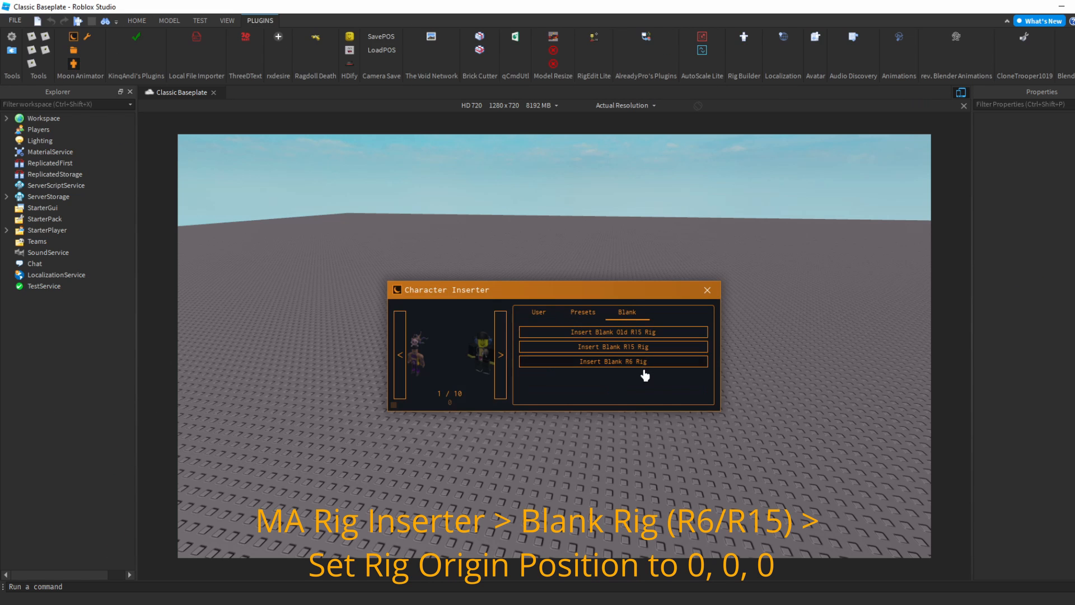
{"action": "left_click", "coordinate": [647, 364]}
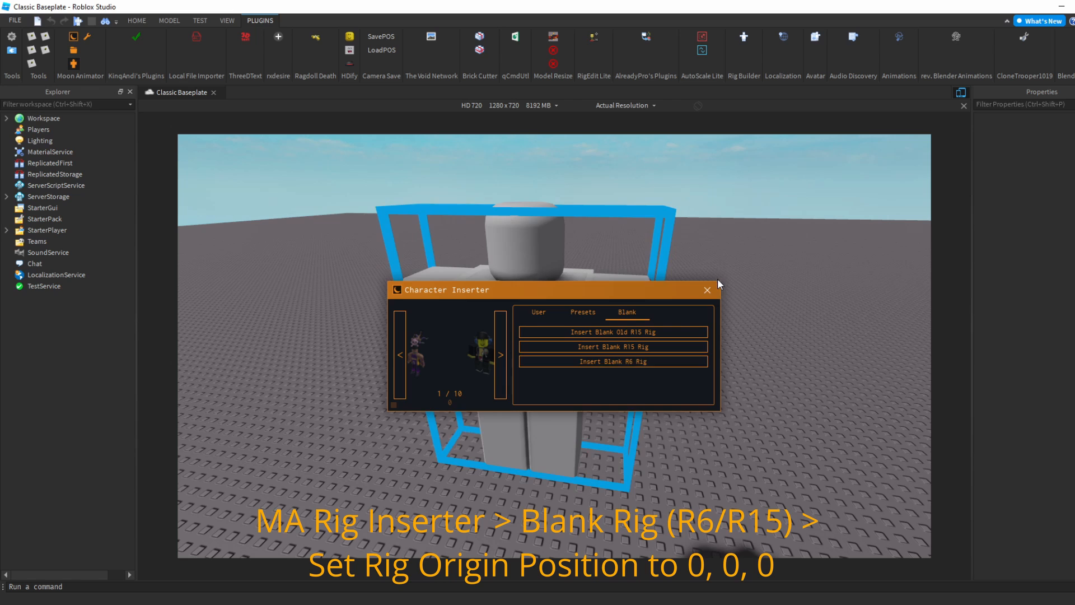
{"action": "left_click", "coordinate": [707, 289]}
Step: Set the R6 rig's Origin Position to 0, 0, 0
{"action": "scroll", "coordinate": [551, 369], "scroll_direction": "down", "scroll_amount": 5}
{"action": "key", "text": "f"}
{"action": "left_click", "coordinate": [1063, 233]}
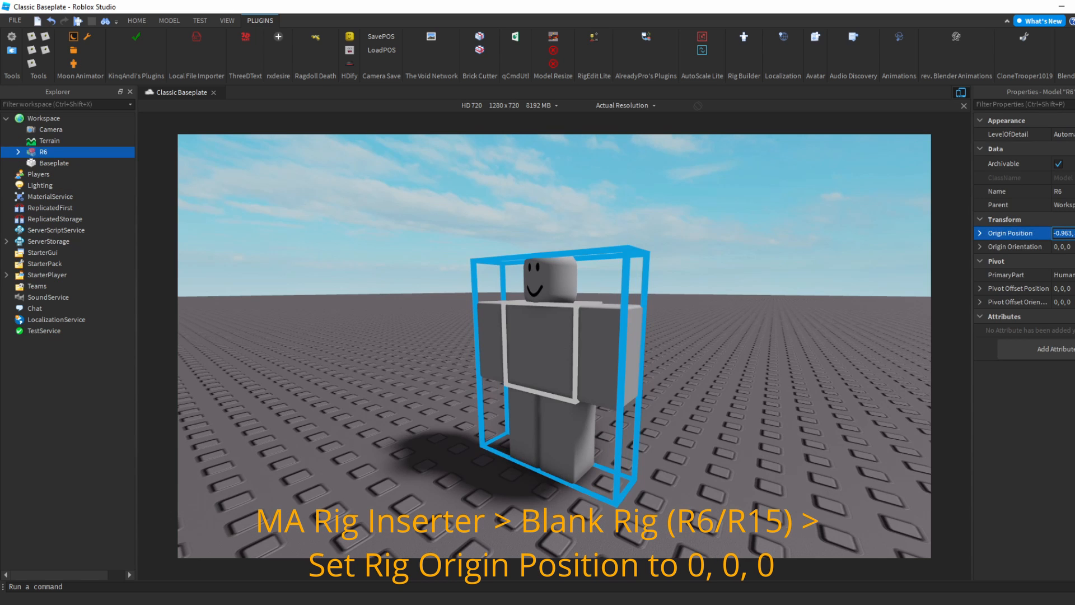
{"action": "type", "text": "0"}
{"action": "key", "text": "Return"}
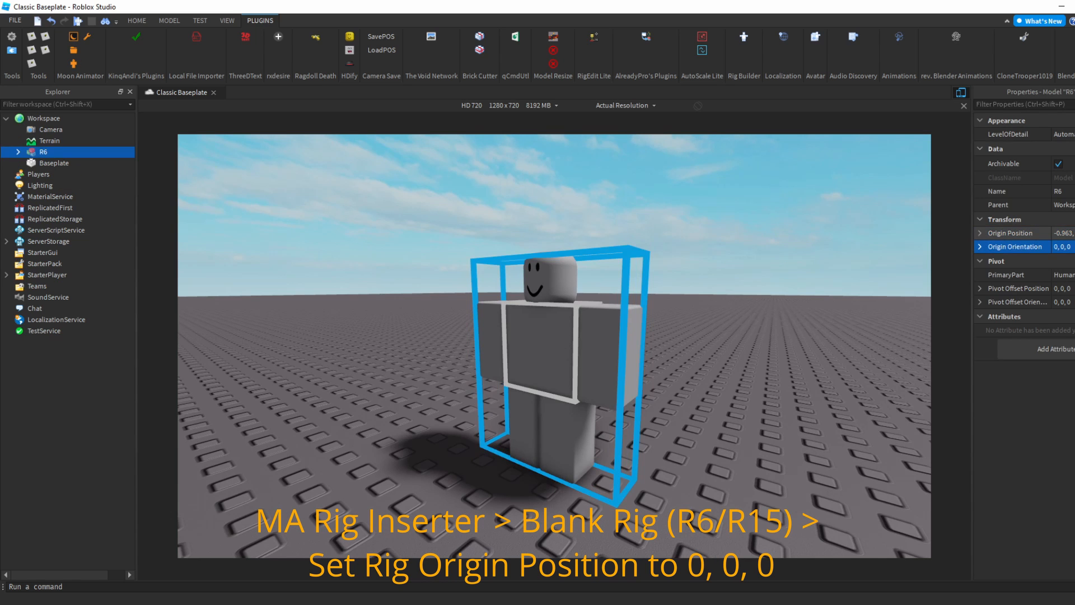
{"action": "left_click", "coordinate": [1064, 233]}
{"action": "left_click", "coordinate": [1064, 233]}
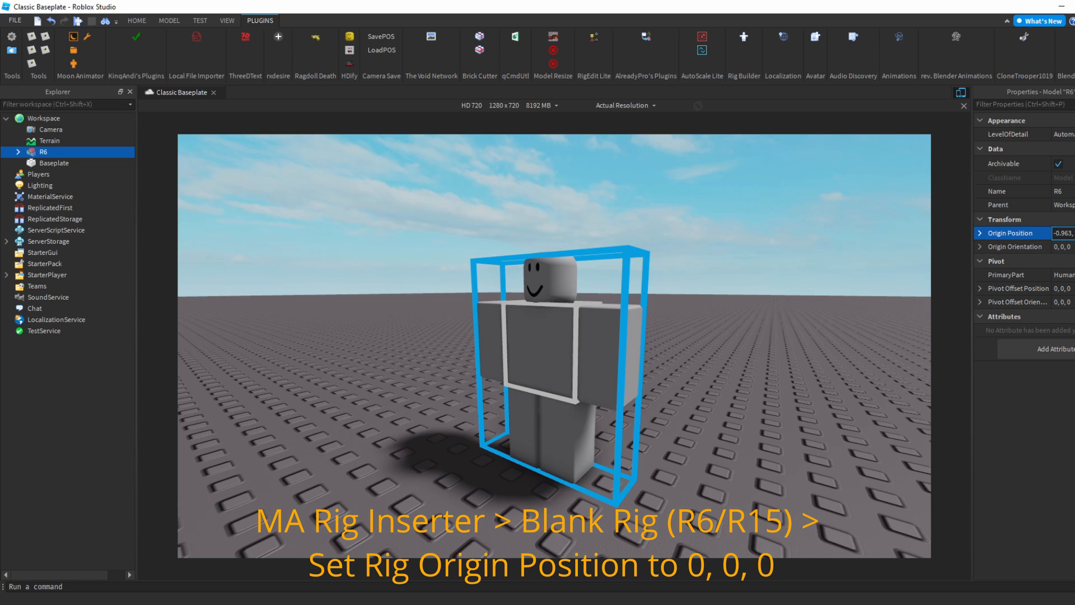
{"action": "key", "text": "ctrl+a"}
{"action": "key", "text": "BackSpace"}
{"action": "type", "text": "0, 0, 0"}
{"action": "key", "text": "Return"}
{"action": "key", "text": "f"}
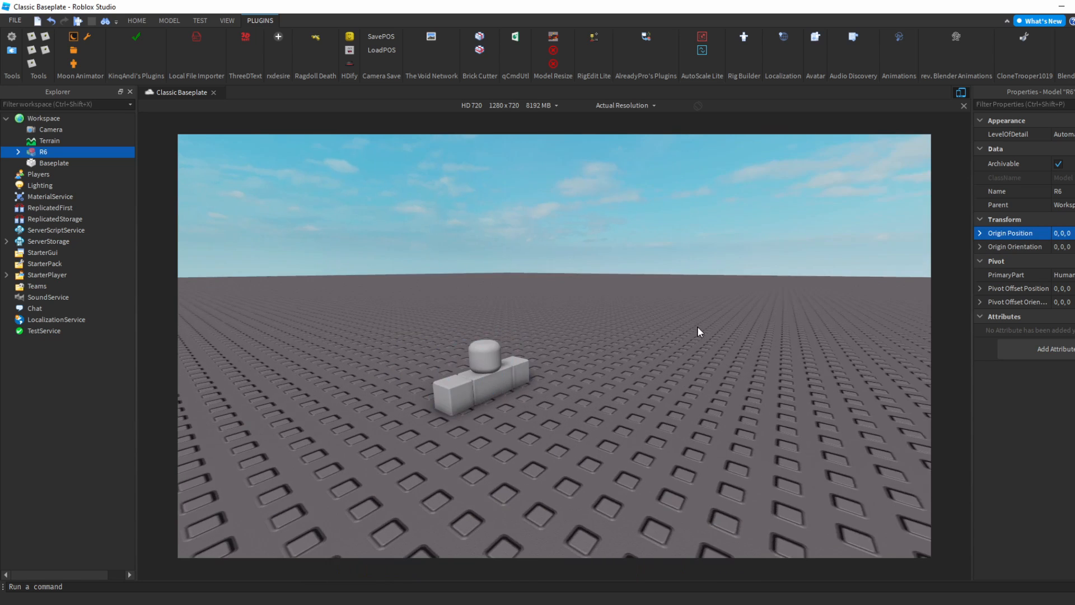
Step: Start the rev. Blender Animations plugin and choose the R6 model as its rig
{"action": "left_click", "coordinate": [697, 327]}
{"action": "right_click_drag", "start_coordinate": [698, 327], "coordinate": [697, 330]}
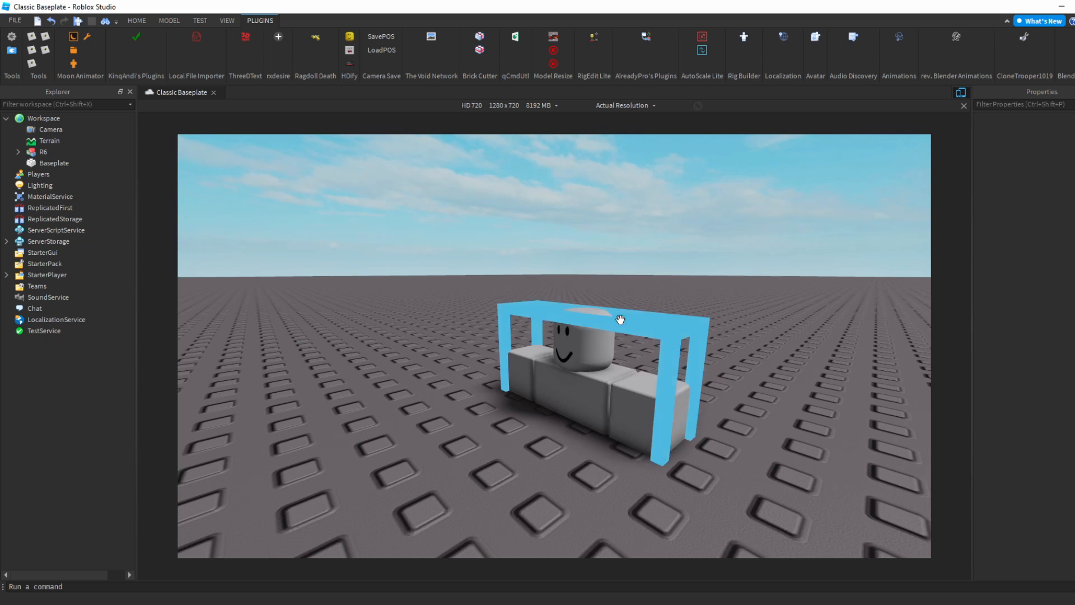
{"action": "left_click", "coordinate": [1073, 57]}
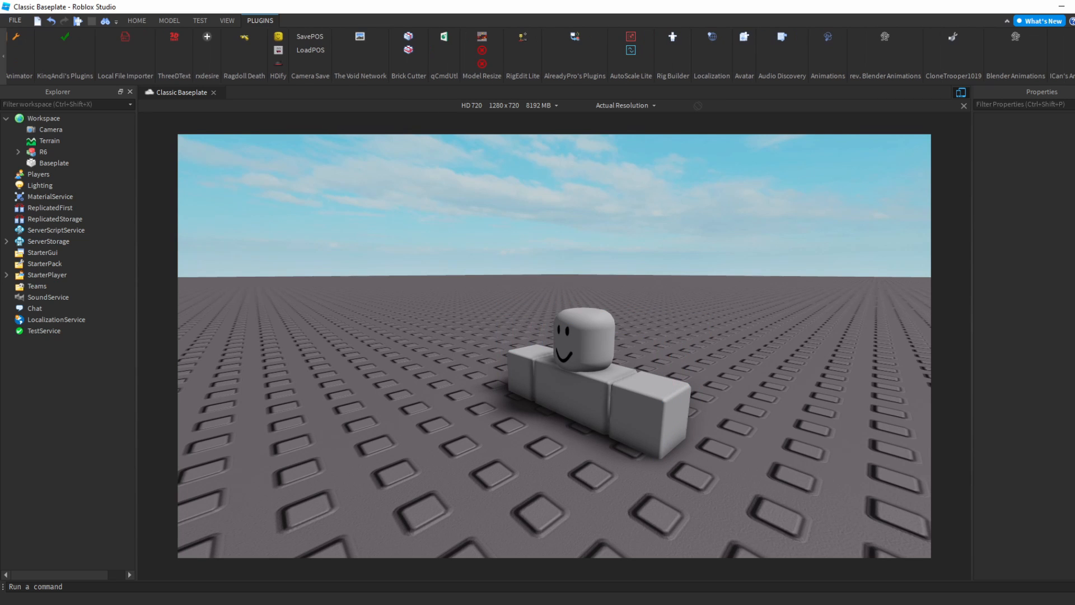
{"action": "left_click", "coordinate": [887, 36]}
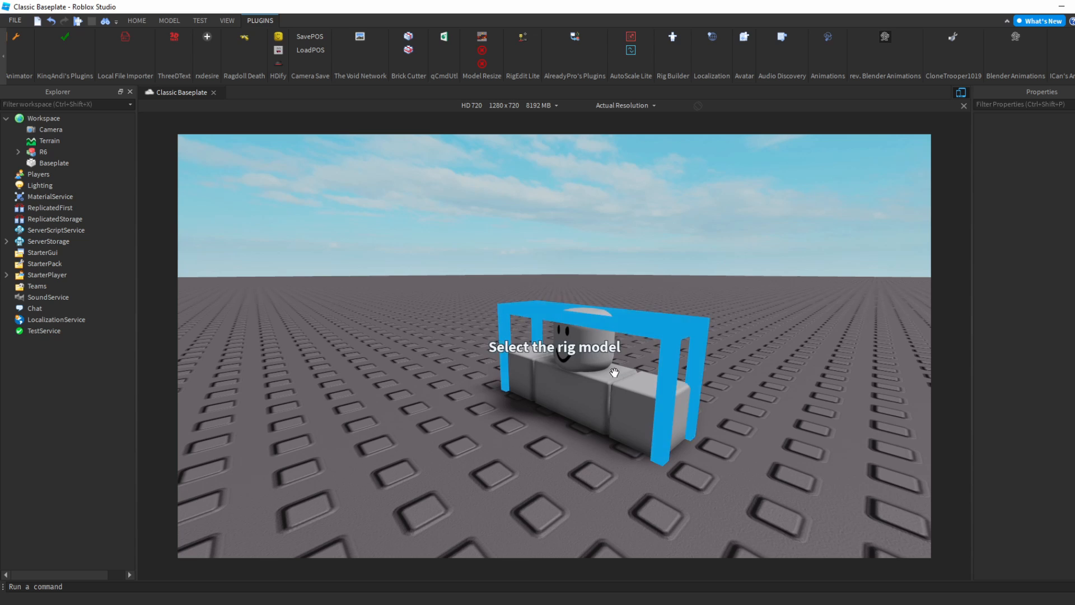
{"action": "left_click", "coordinate": [644, 386]}
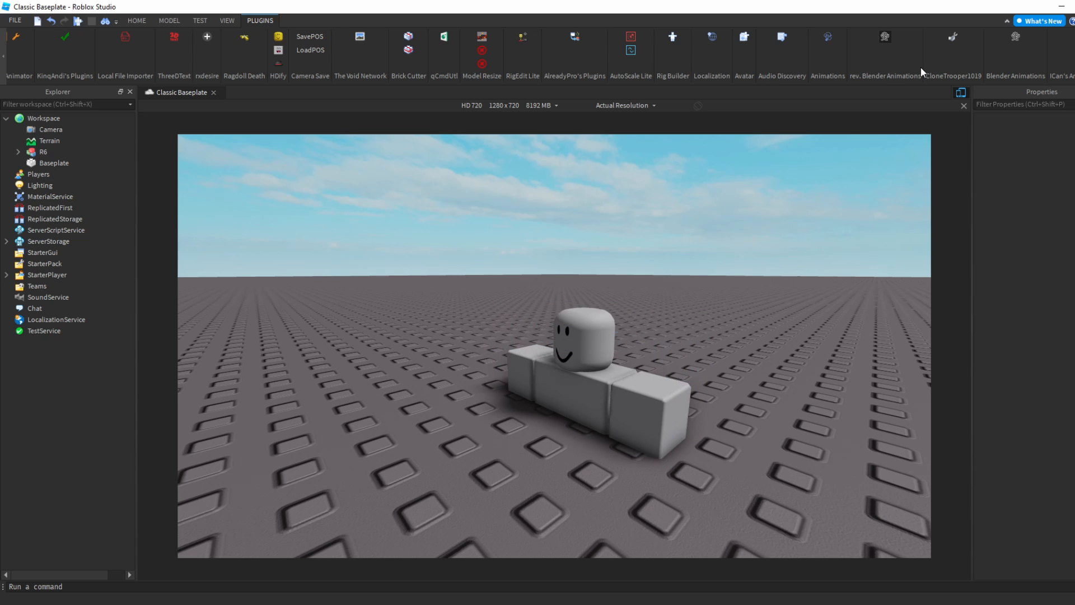
{"action": "left_click", "coordinate": [672, 387]}
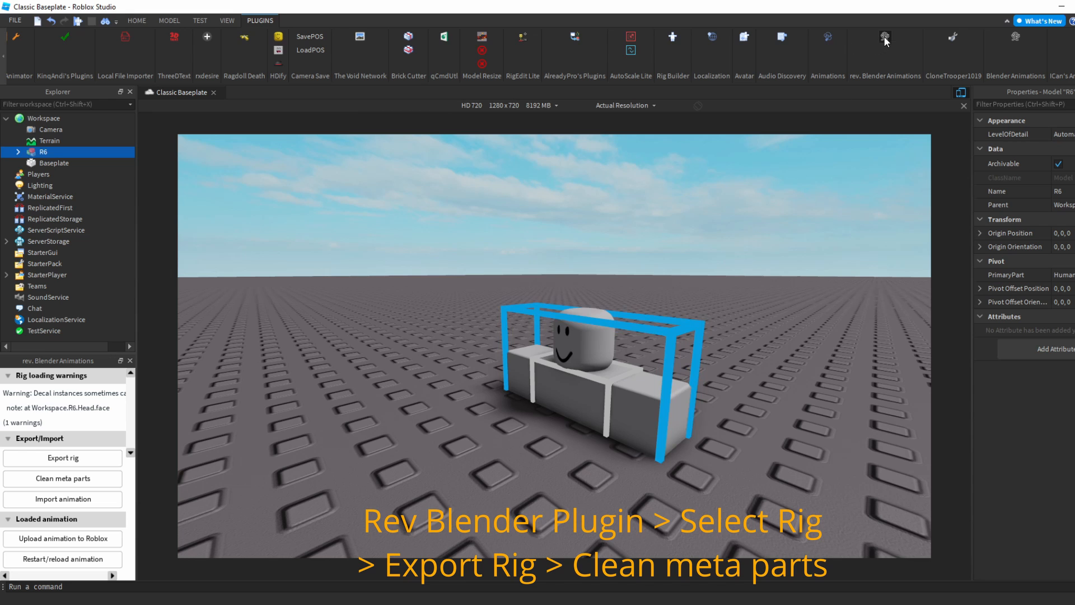
Step: Export the rig with the rev. Blender Animations plugin as an Object Model (.obj) file named blah
{"action": "left_click", "coordinate": [96, 465]}
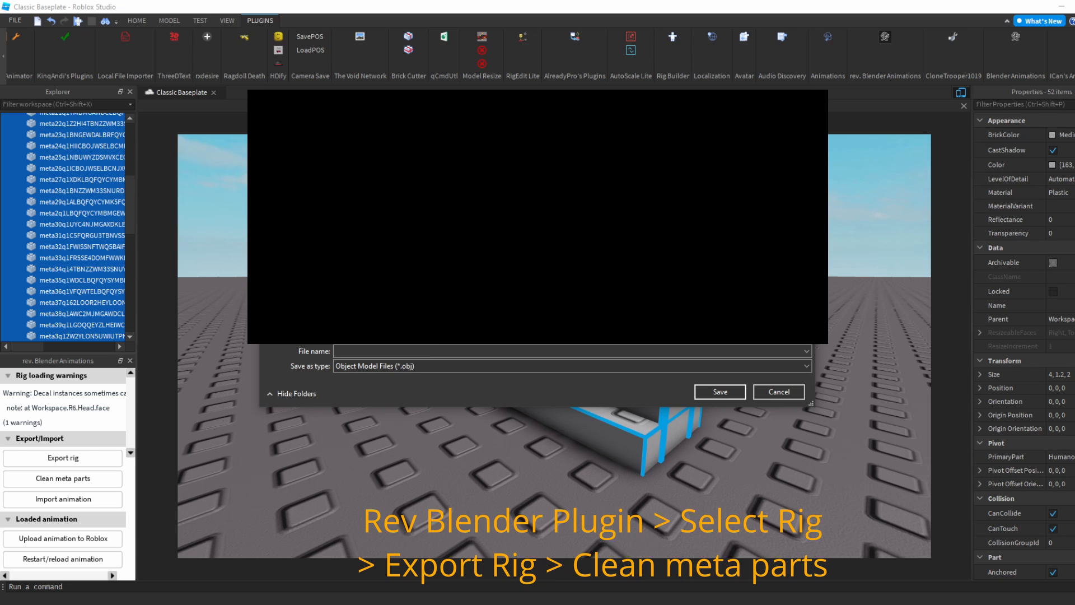
{"action": "left_click", "coordinate": [492, 350]}
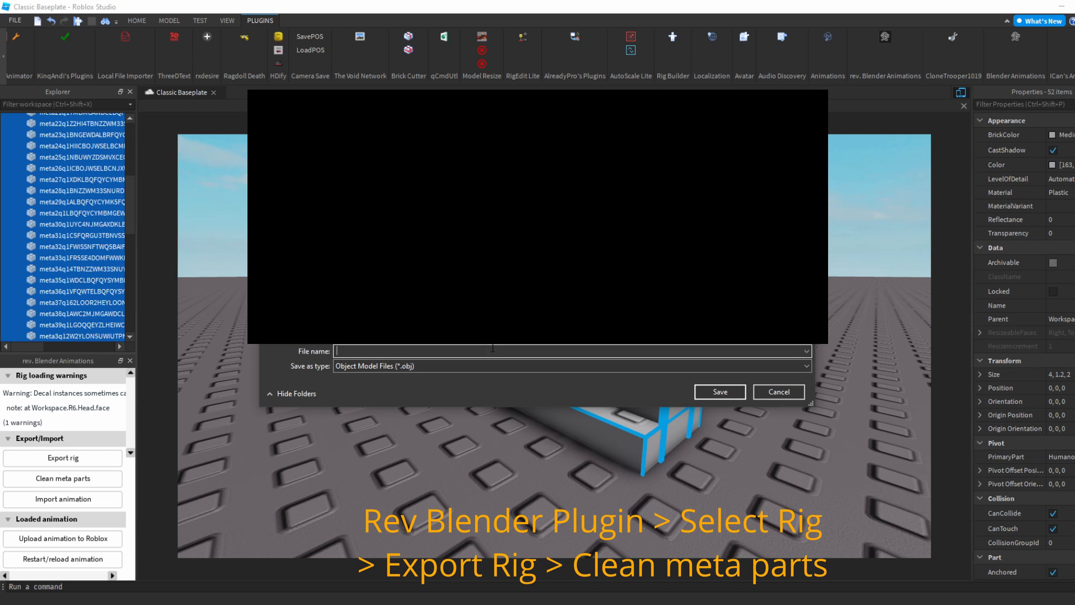
{"action": "type", "text": "blah.obj"}
{"action": "key", "text": "BackSpace"}
{"action": "key", "text": "BackSpace"}
{"action": "key", "text": "BackSpace"}
{"action": "left_click", "coordinate": [730, 394]}
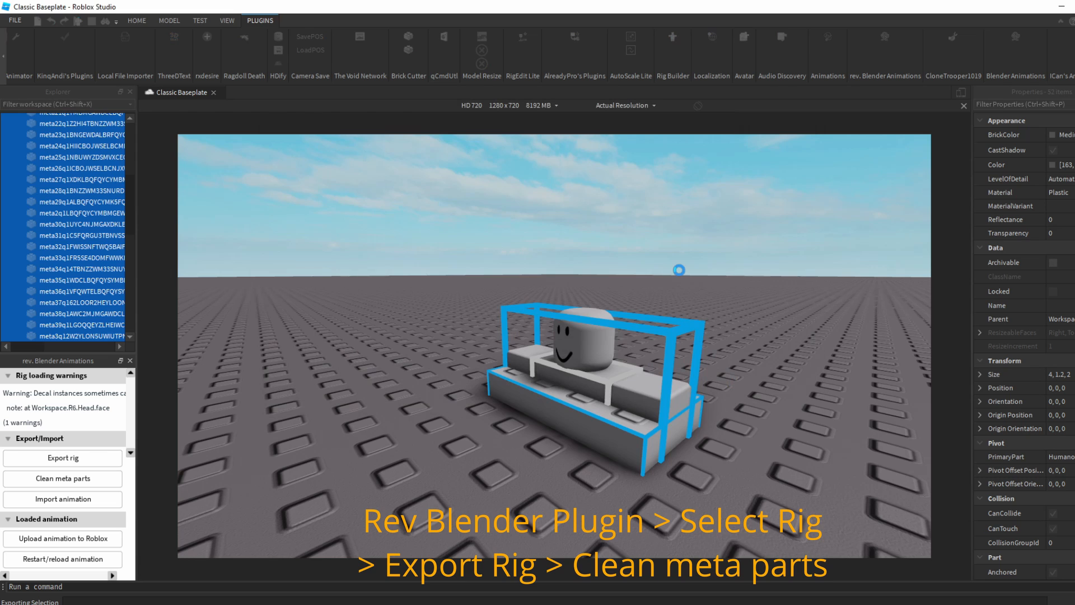
Step: Clean the rig's meta parts, deselect the rig and close the rev. Blender Animations plugin
{"action": "left_click", "coordinate": [87, 480]}
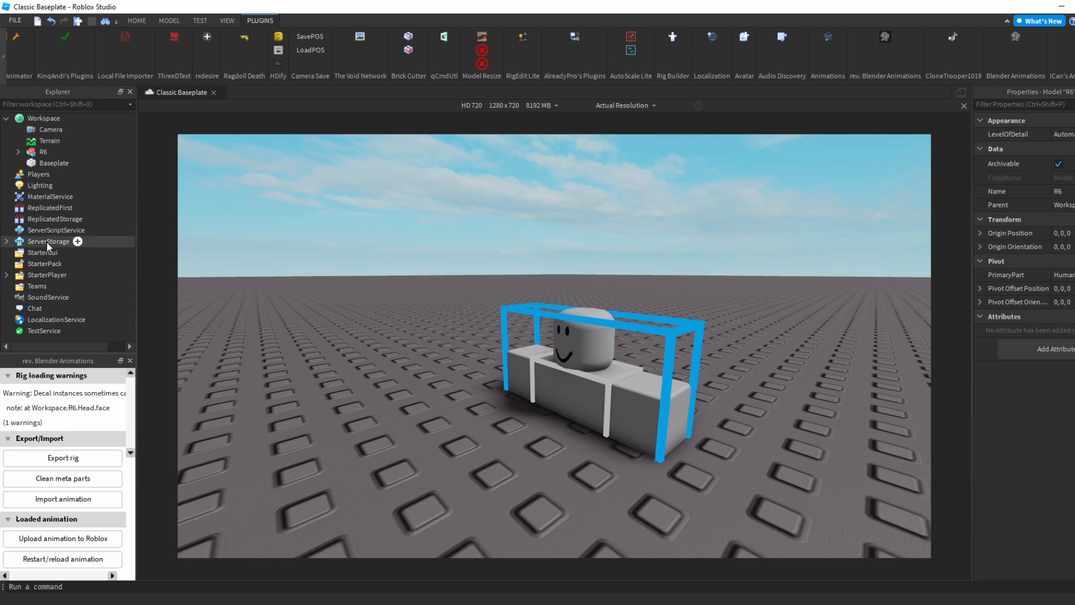
{"action": "left_click", "coordinate": [381, 403]}
{"action": "left_click", "coordinate": [130, 361]}
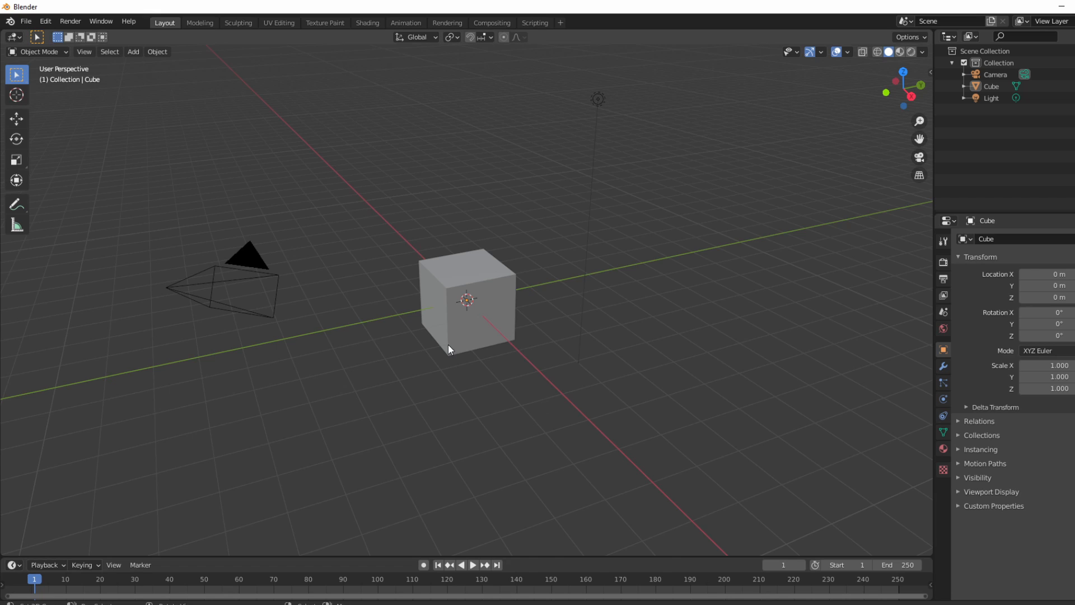
Step: Delete the default cube, light and camera from the scene
{"action": "left_click_drag", "start_coordinate": [424, 260], "coordinate": [375, 178]}
{"action": "key", "text": "x"}
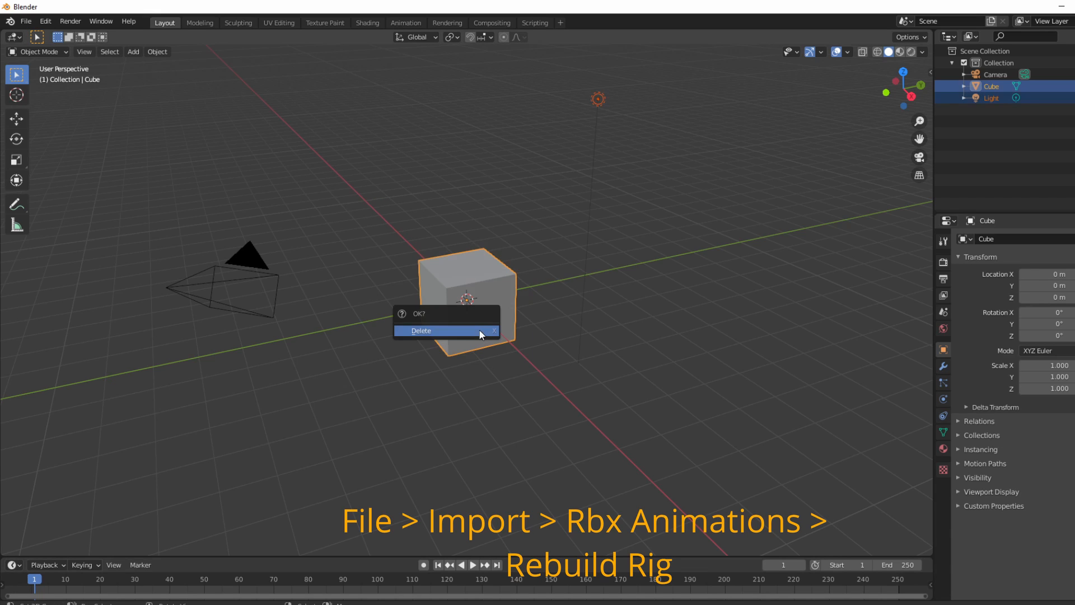
{"action": "left_click", "coordinate": [480, 331]}
{"action": "left_click", "coordinate": [993, 77]}
{"action": "key", "text": "x"}
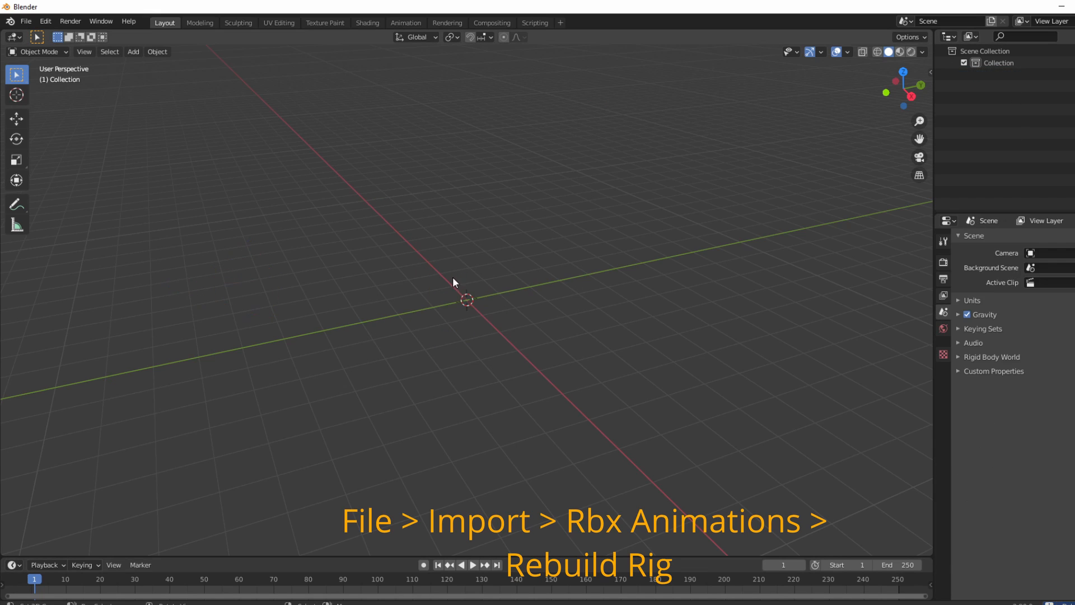
Step: Import blah.obj from the roblox stuff folder on the Desktop as an Rbx Animations rig
{"action": "left_click", "coordinate": [26, 22]}
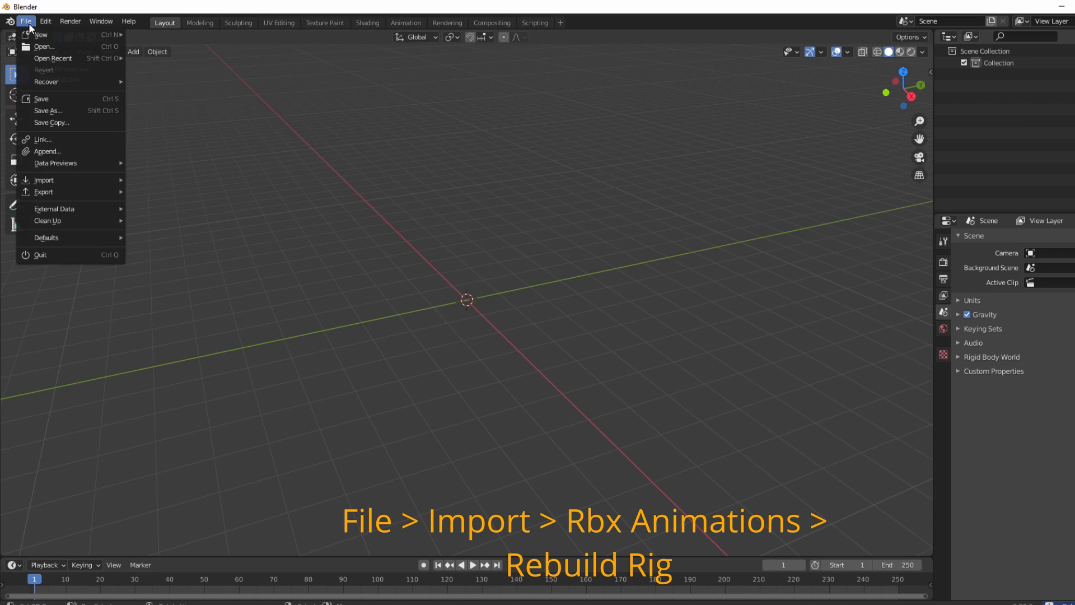
{"action": "mouse_move", "coordinate": [56, 178]}
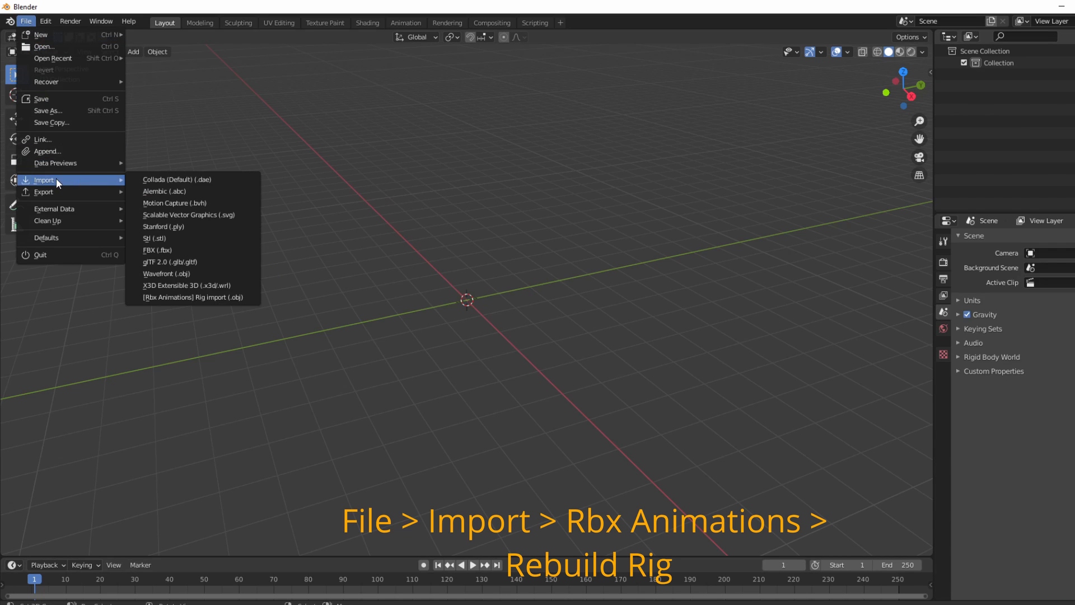
{"action": "left_click", "coordinate": [205, 299]}
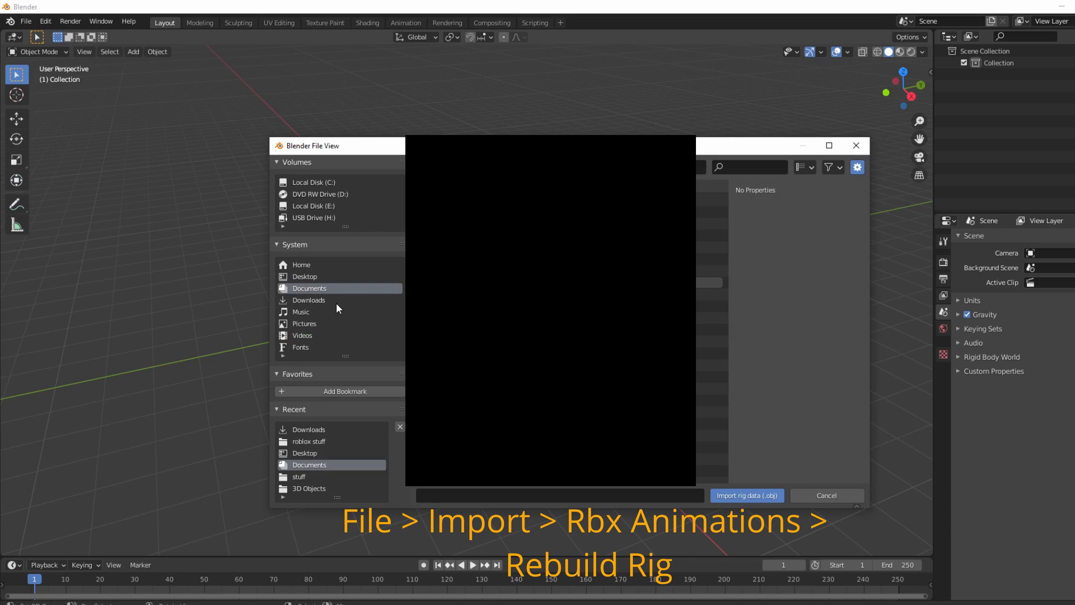
{"action": "left_click", "coordinate": [321, 275]}
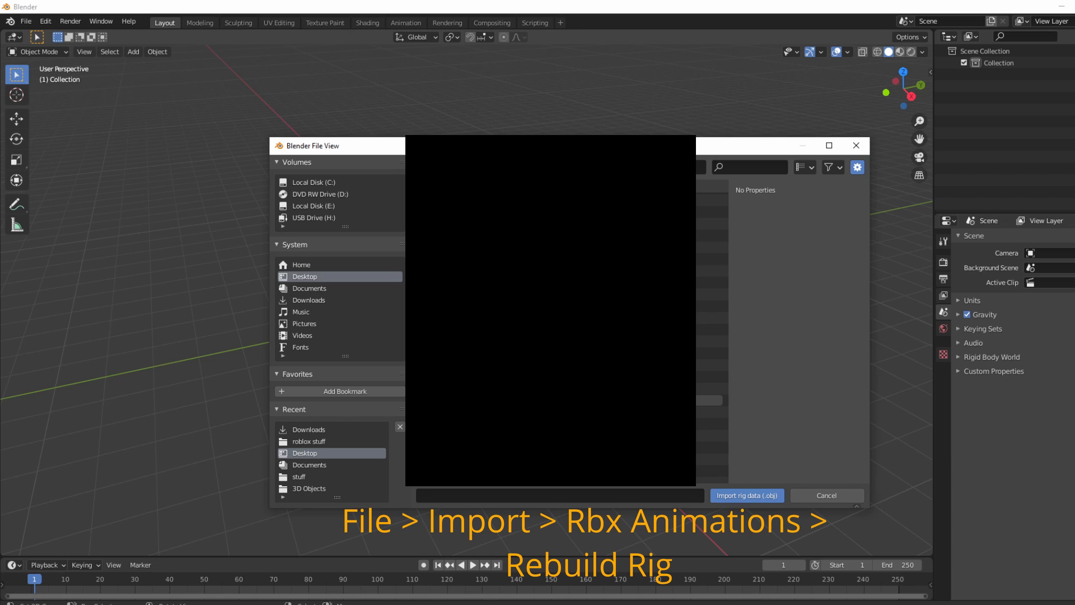
{"action": "double_click", "coordinate": [708, 388]}
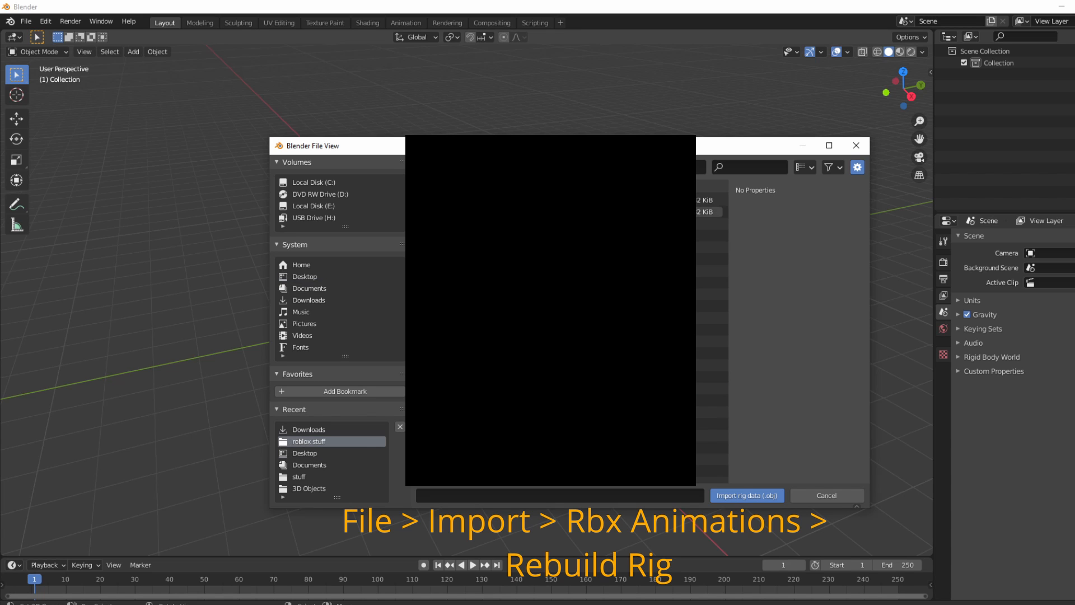
{"action": "left_click", "coordinate": [708, 200]}
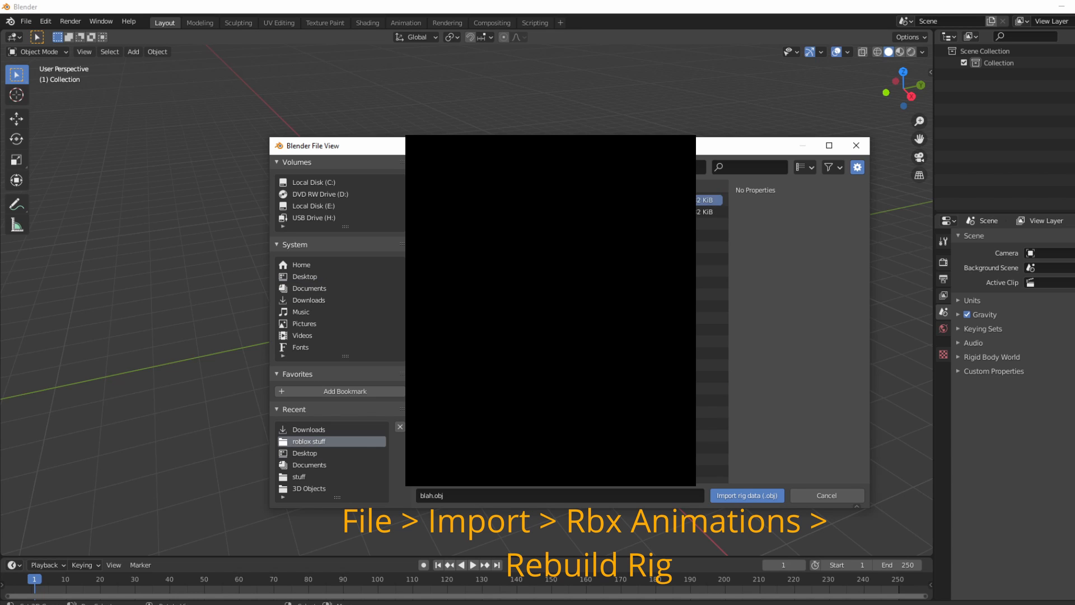
{"action": "left_click", "coordinate": [727, 495]}
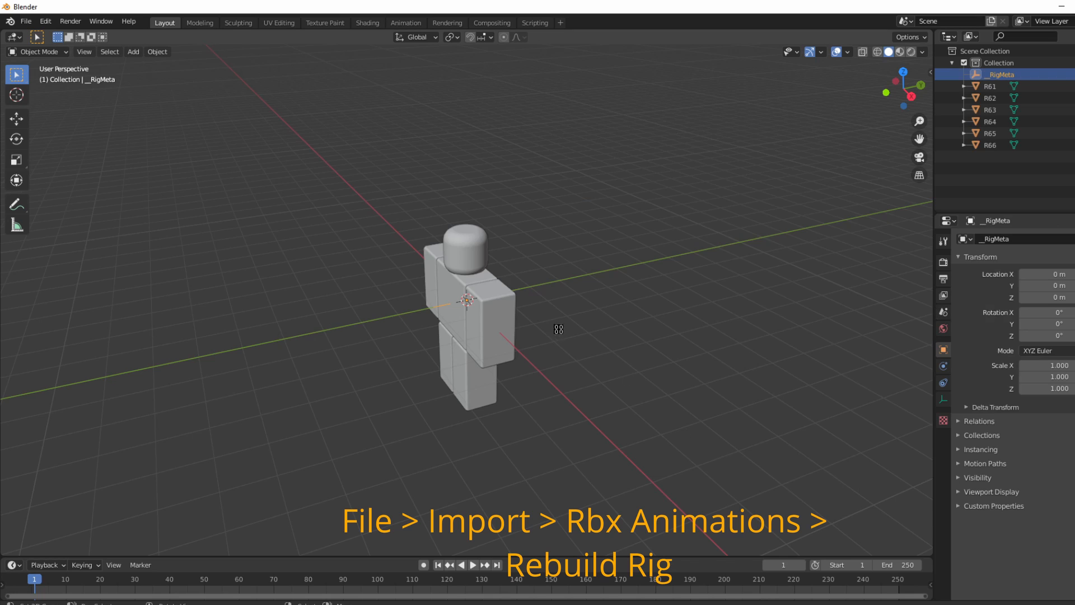
Step: Build the rig from __RigMeta with the Local Y-axis aligned bones rigging type and deselect it
{"action": "middle_click_drag", "start_coordinate": [564, 297], "coordinate": [346, 301]}
{"action": "scroll", "coordinate": [450, 300], "scroll_direction": "up", "scroll_amount": 1}
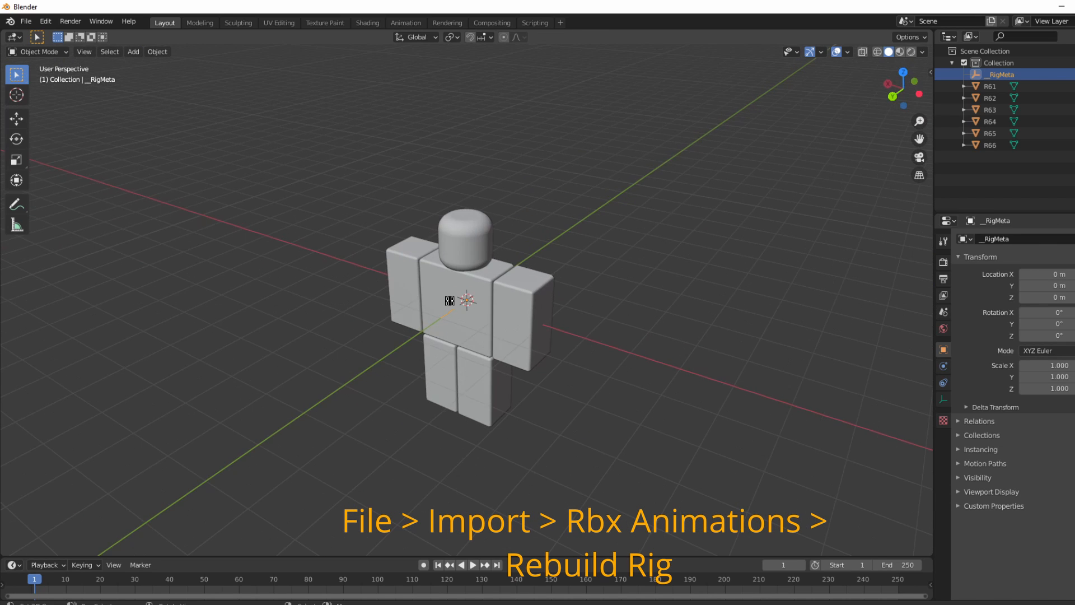
{"action": "left_click", "coordinate": [929, 71]}
{"action": "left_click", "coordinate": [927, 154]}
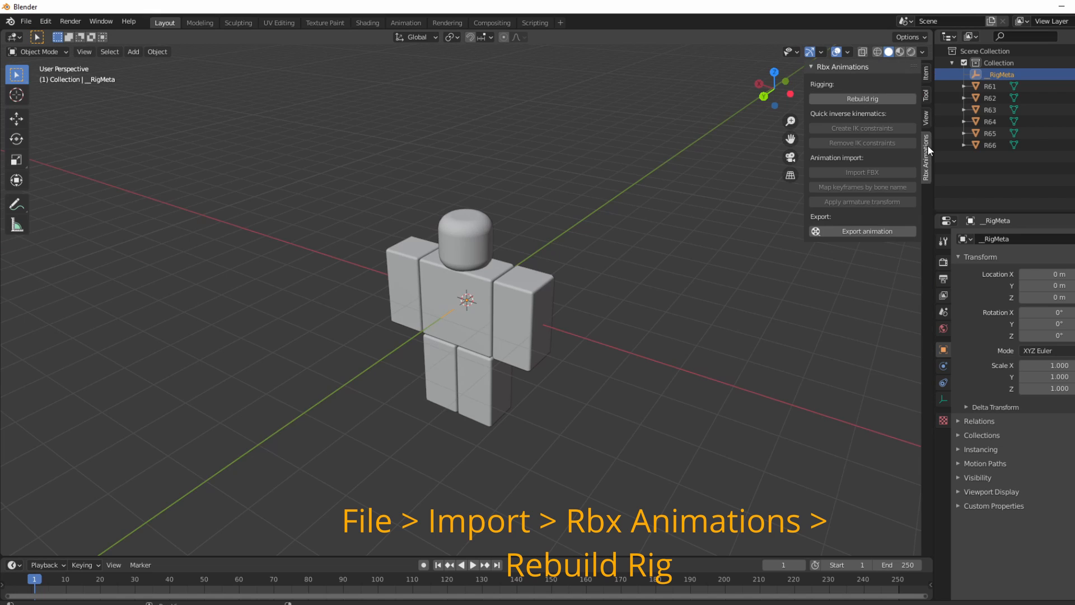
{"action": "left_click", "coordinate": [883, 99]}
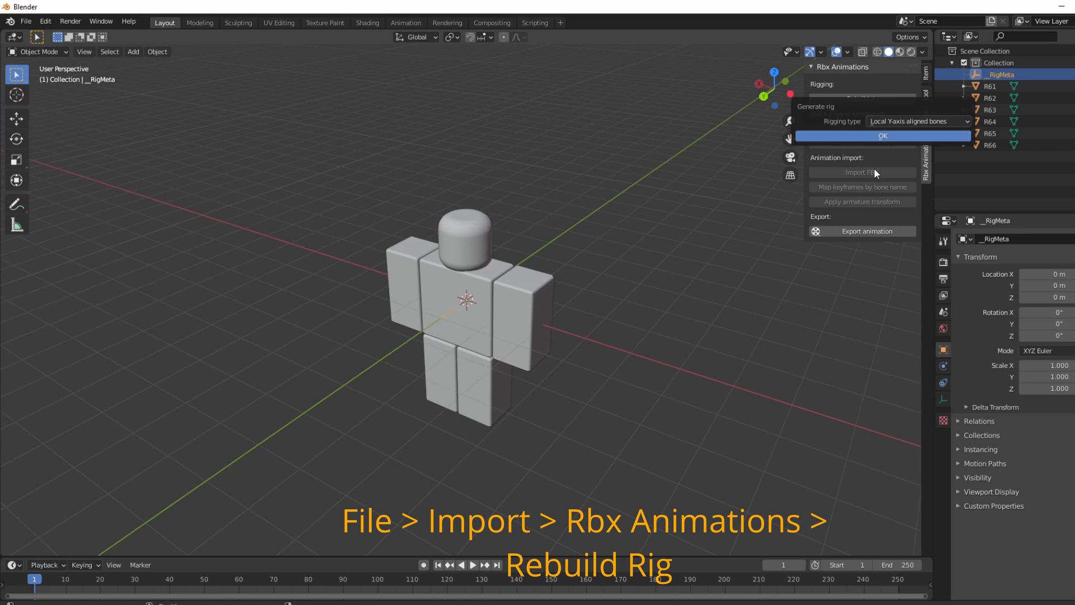
{"action": "left_click", "coordinate": [880, 136]}
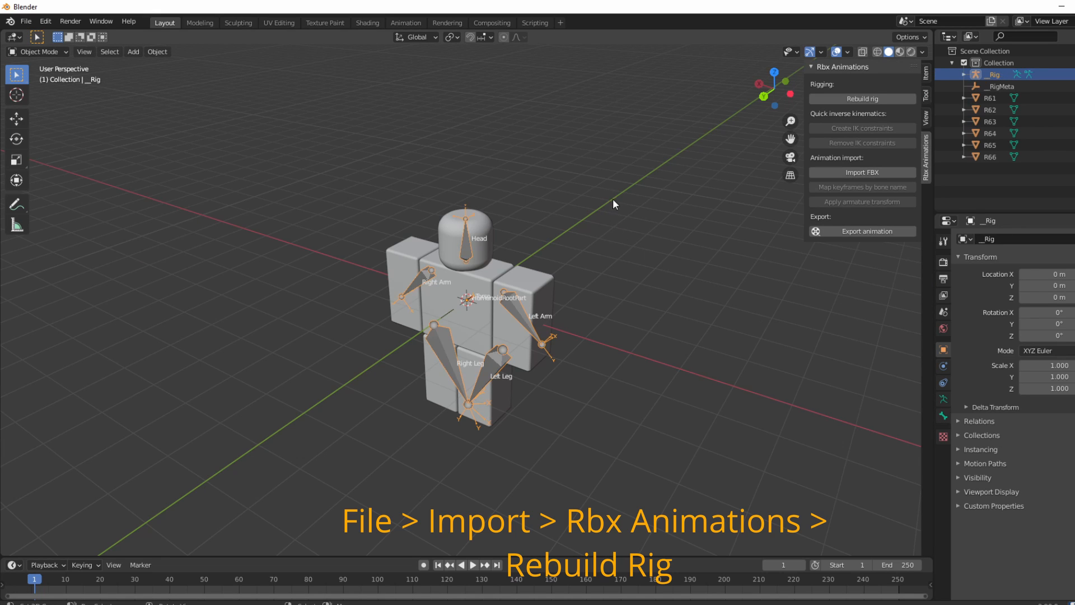
{"action": "left_click_drag", "start_coordinate": [608, 184], "coordinate": [659, 227]}
{"action": "middle_click_drag", "start_coordinate": [660, 227], "coordinate": [439, 206]}
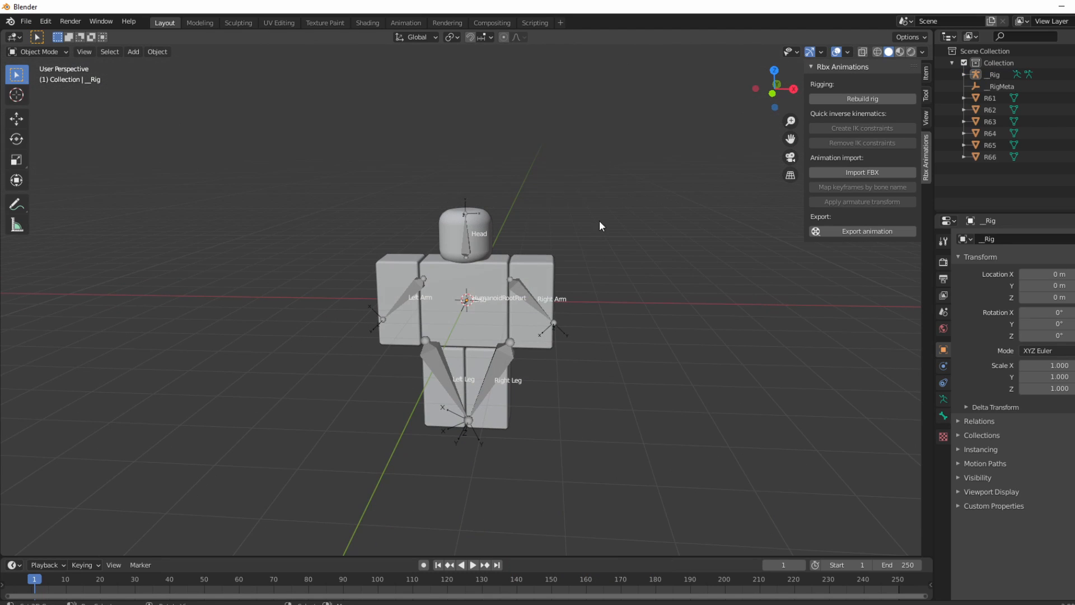
{"action": "middle_click_drag", "start_coordinate": [599, 225], "coordinate": [535, 297]}
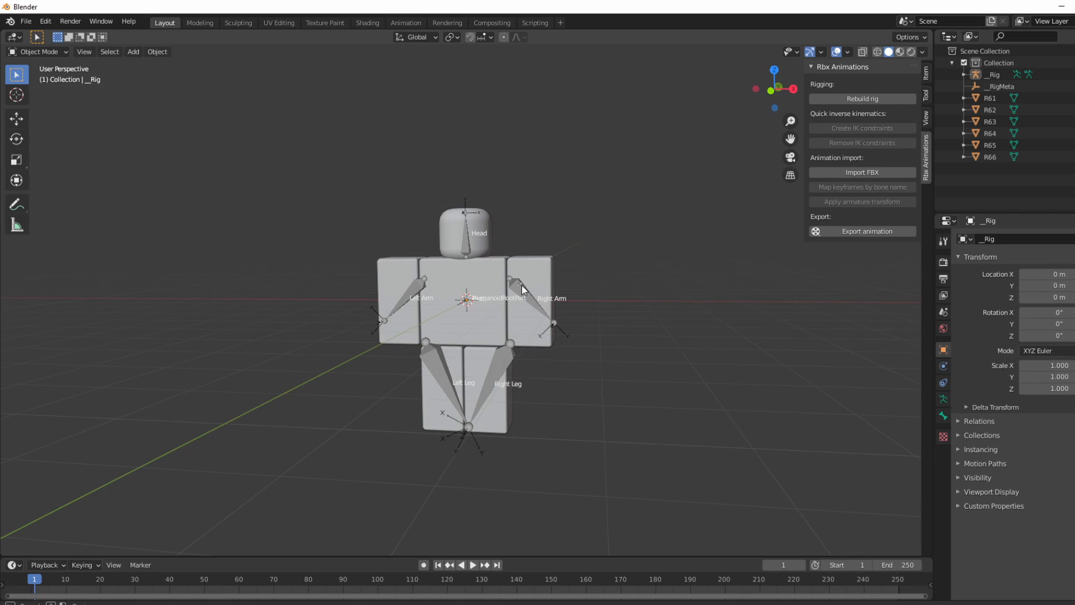
Step: Try moving the right arm mesh together with the rig, undo both moves and deselect everything
{"action": "left_click_drag", "start_coordinate": [522, 285], "coordinate": [529, 294]}
{"action": "left_click", "coordinate": [562, 194]}
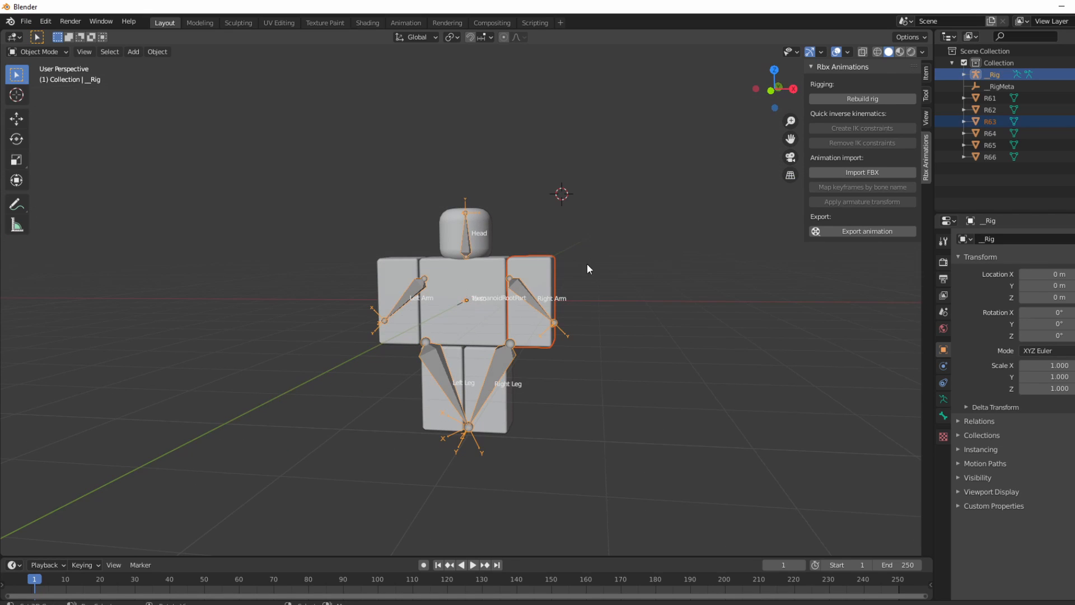
{"action": "right_click", "coordinate": [518, 293]}
{"action": "left_click", "coordinate": [515, 283]}
{"action": "left_click_drag", "start_coordinate": [515, 284], "coordinate": [524, 294]}
{"action": "key", "text": "g"}
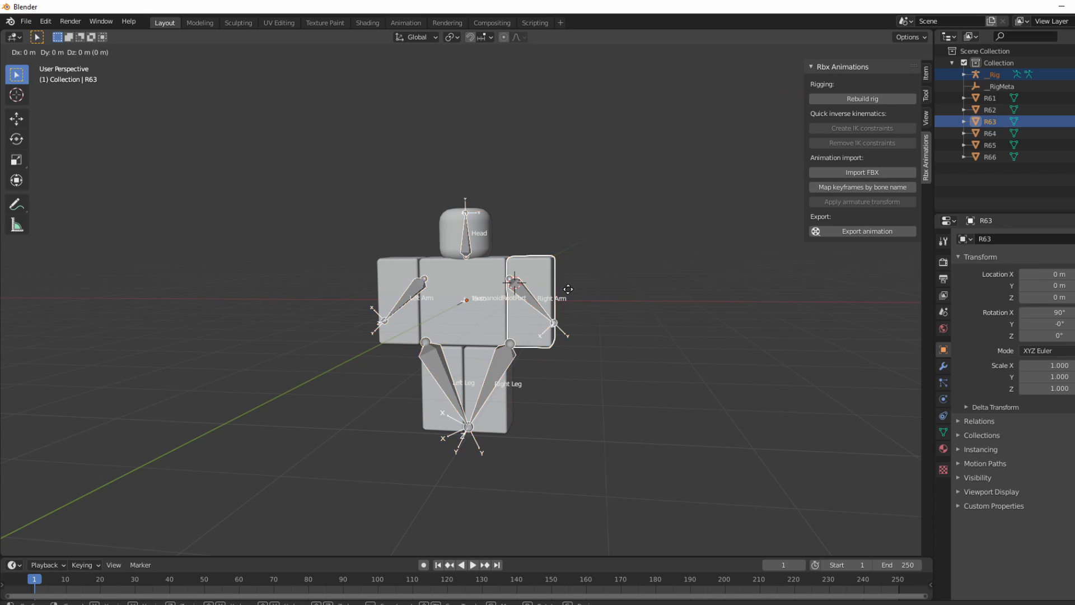
{"action": "left_click", "coordinate": [707, 245]}
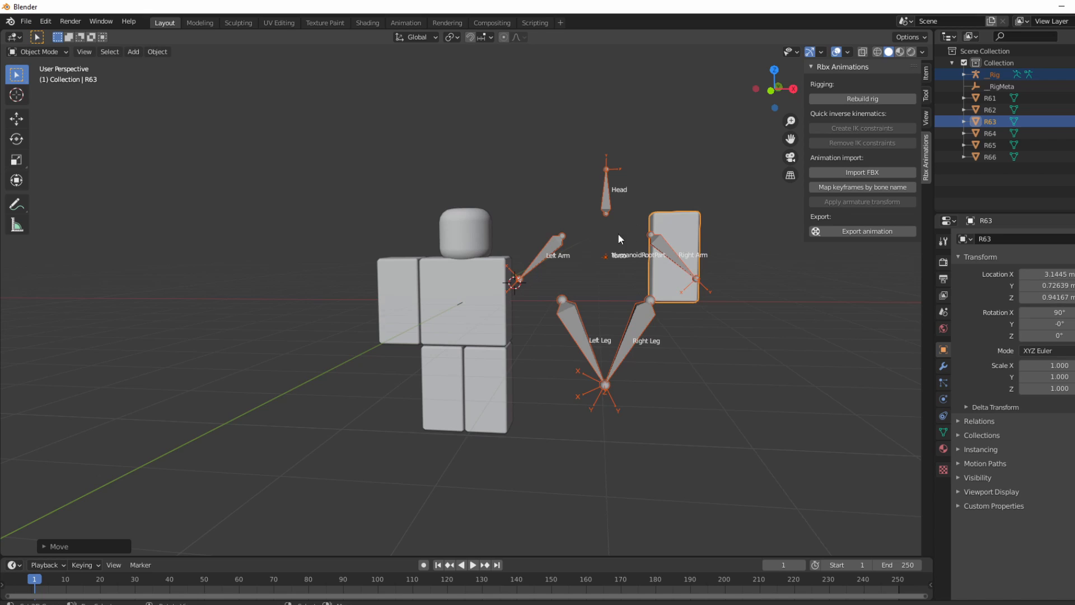
{"action": "key", "text": "g"}
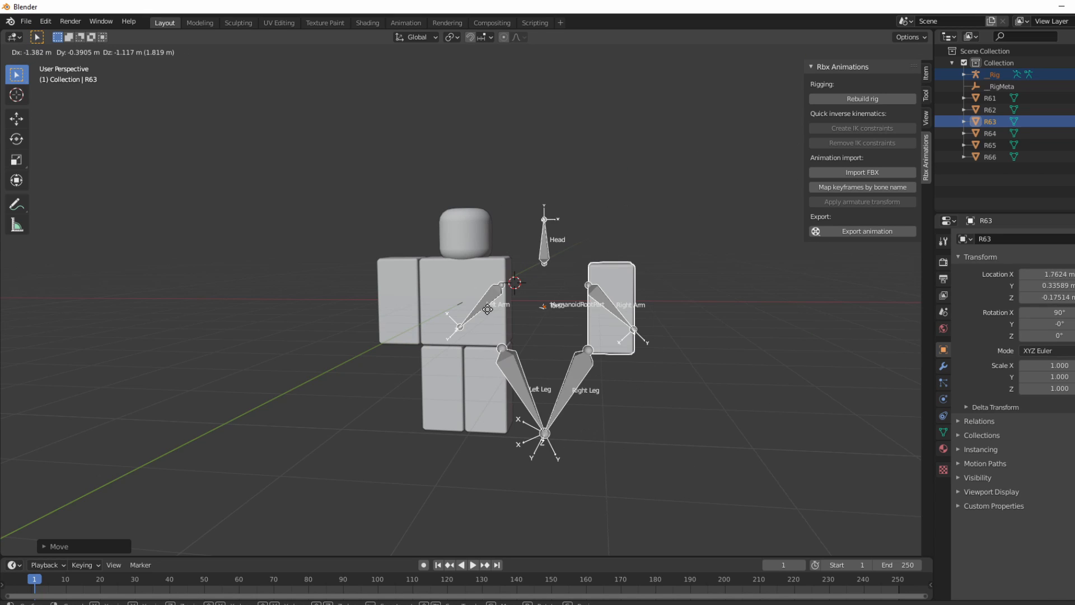
{"action": "left_click", "coordinate": [626, 311]}
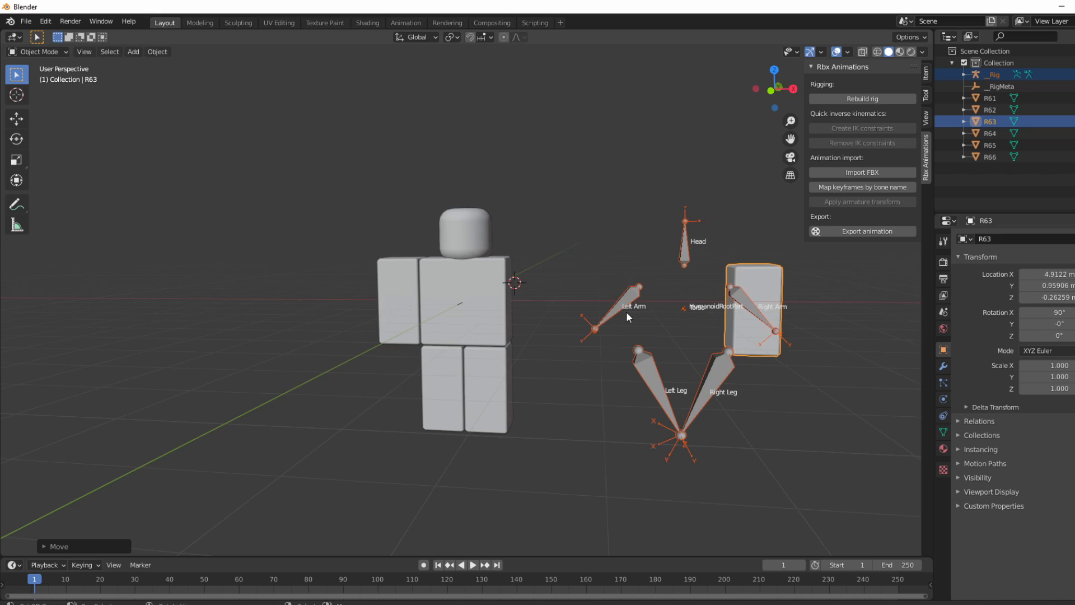
{"action": "key", "text": "ctrl+z"}
{"action": "key", "text": "ctrl+z"}
{"action": "left_click_drag", "start_coordinate": [549, 139], "coordinate": [594, 229]}
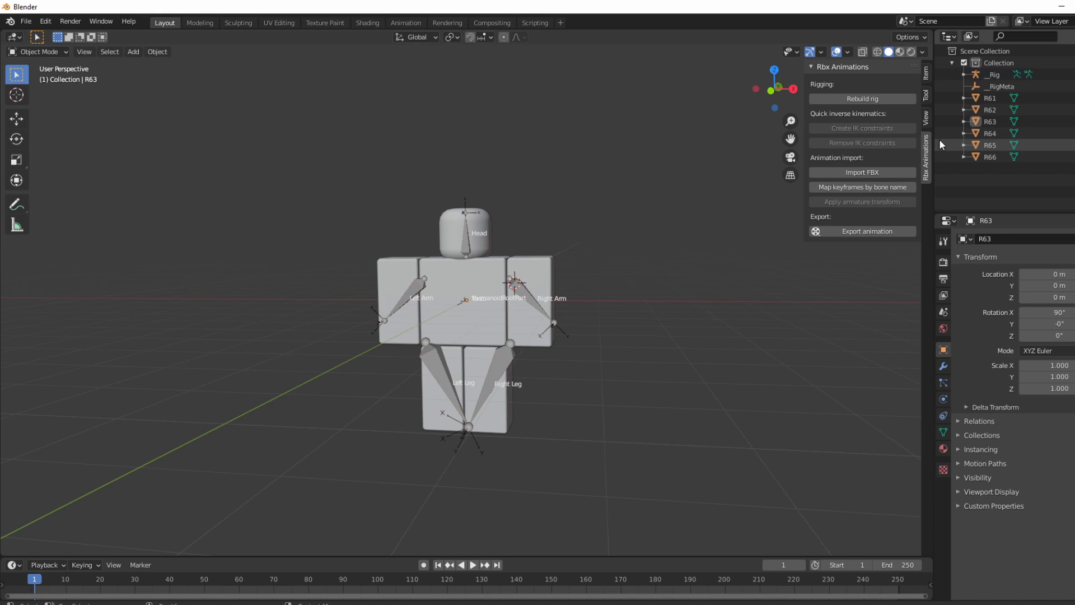
Step: Rename the head mesh R66 as Head
{"action": "left_click", "coordinate": [980, 159]}
{"action": "right_click", "coordinate": [980, 159]}
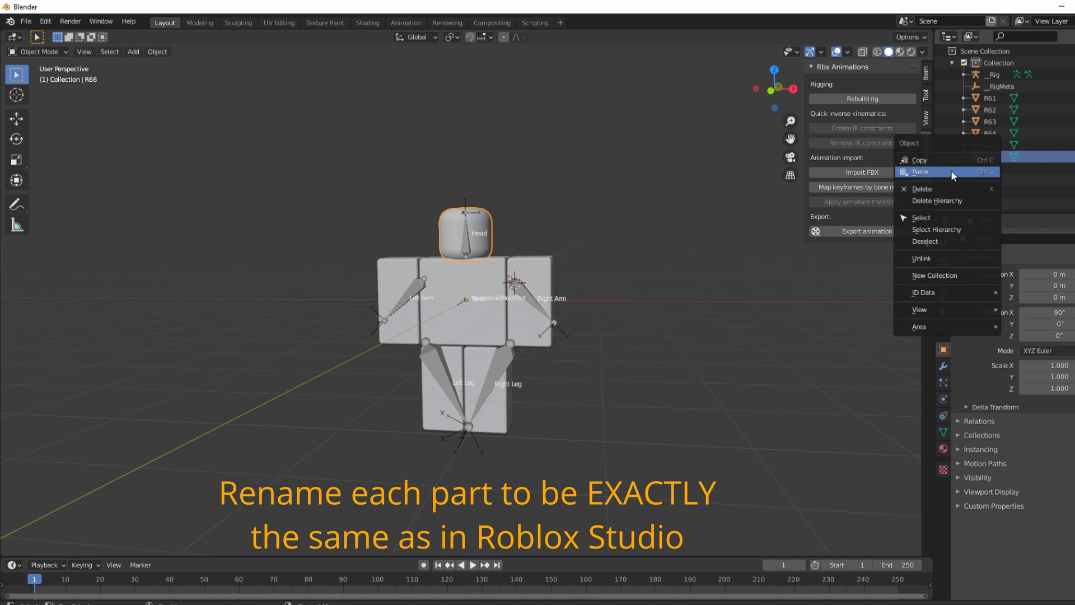
{"action": "left_click", "coordinate": [1043, 161]}
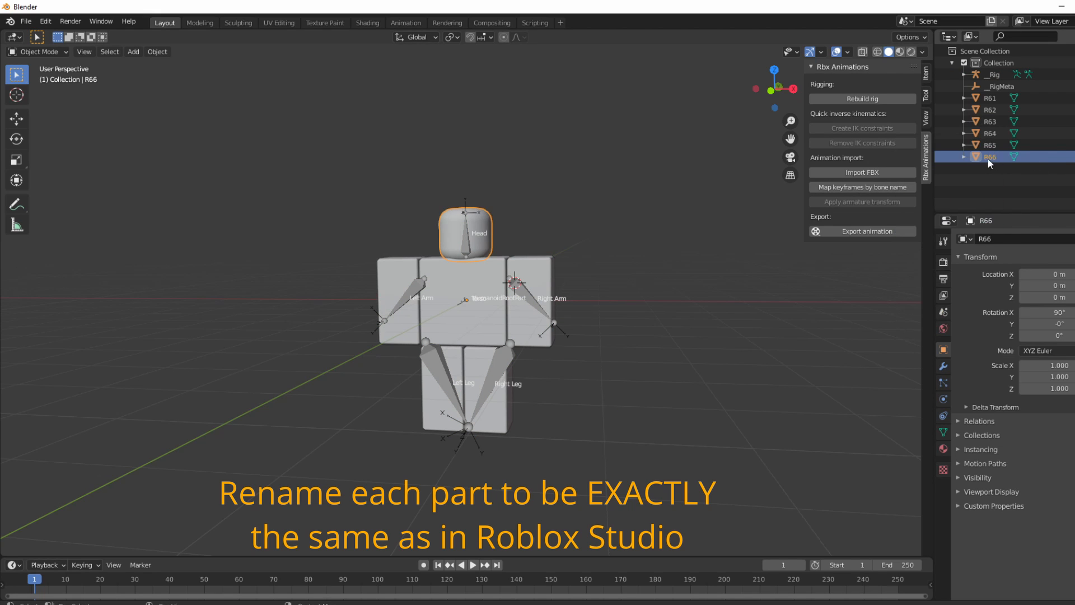
{"action": "double_click", "coordinate": [989, 159]}
{"action": "type", "text": "Head"}
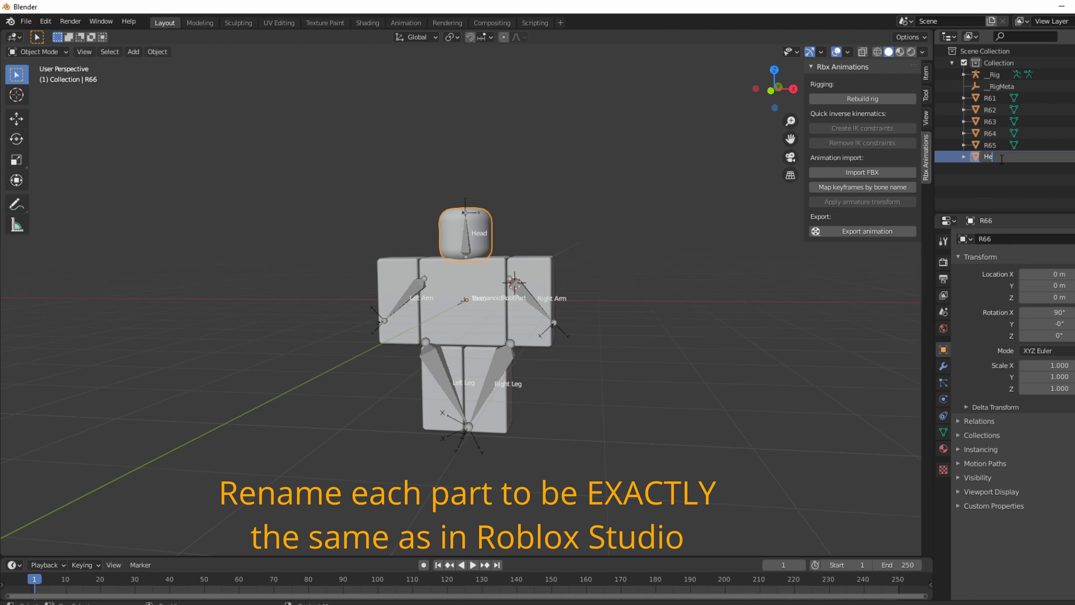
{"action": "key", "text": "Return"}
Step: Rename the torso mesh R65 as Torso
{"action": "double_click", "coordinate": [993, 157]}
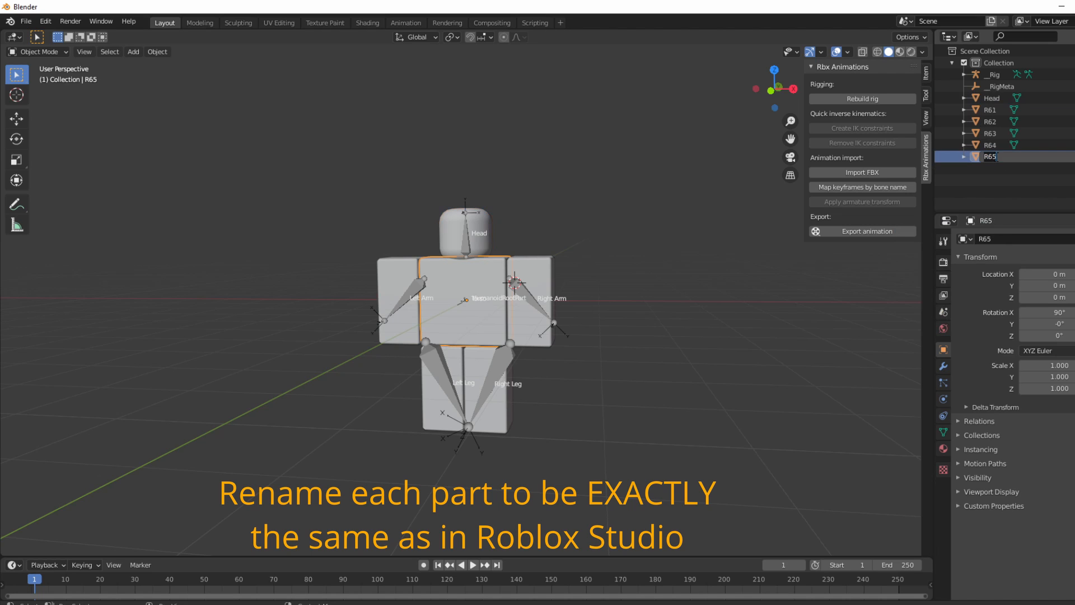
{"action": "key", "text": "BackSpace"}
{"action": "type", "text": "Torso"}
{"action": "key", "text": "Return"}
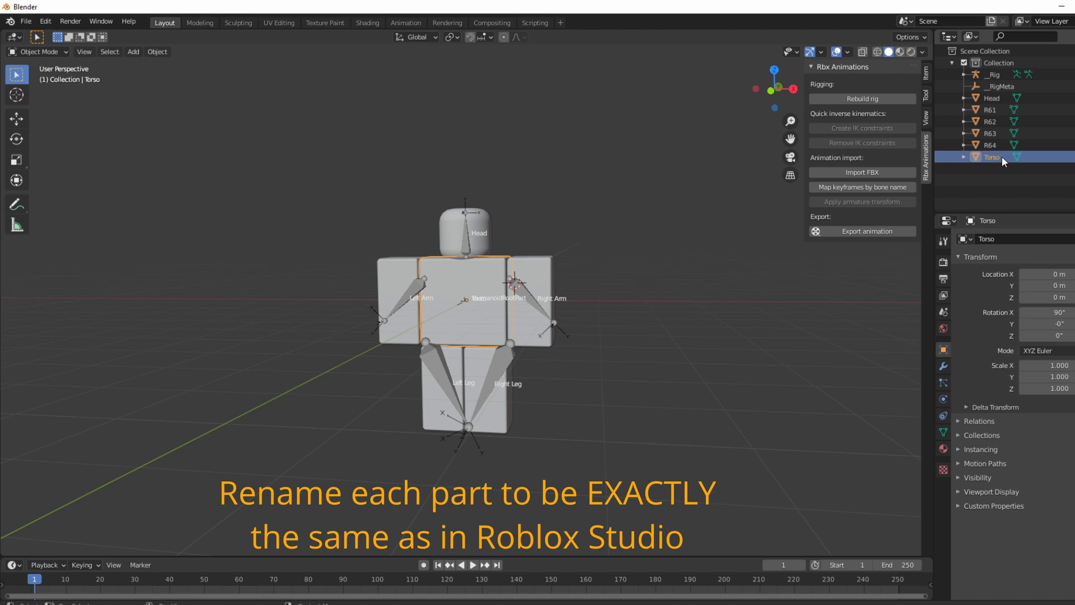
Step: Rename the arm meshes, R64 as Left Arm and R63 as Right Arm
{"action": "double_click", "coordinate": [995, 144]}
{"action": "key", "text": "BackSpace"}
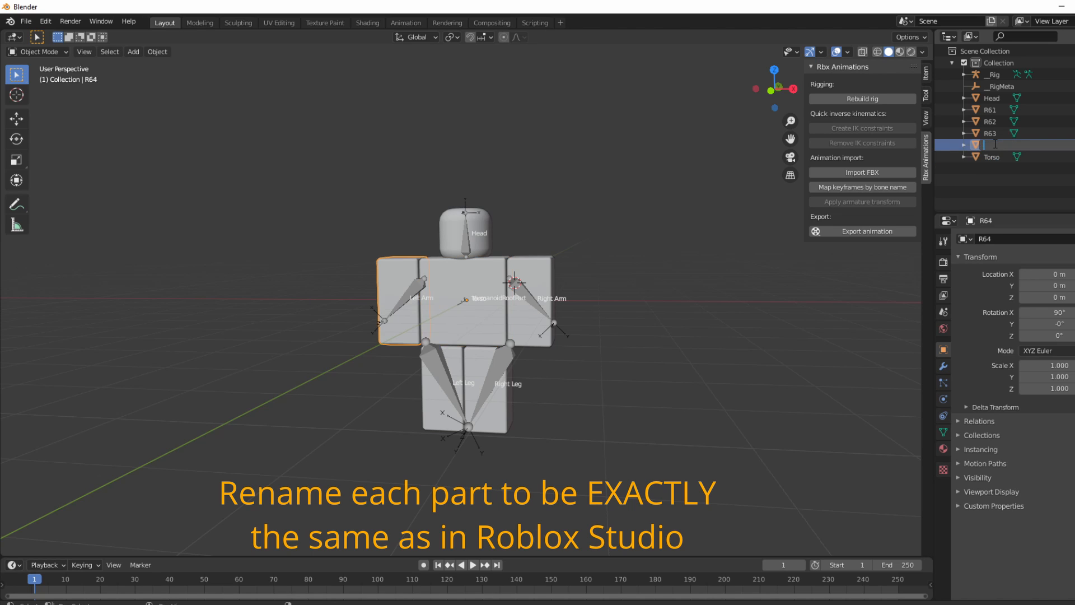
{"action": "type", "text": "LEf"}
{"action": "type", "text": "t Arm"}
{"action": "key", "text": "Return"}
{"action": "double_click", "coordinate": [990, 145]}
{"action": "type", "text": "Right Arm"}
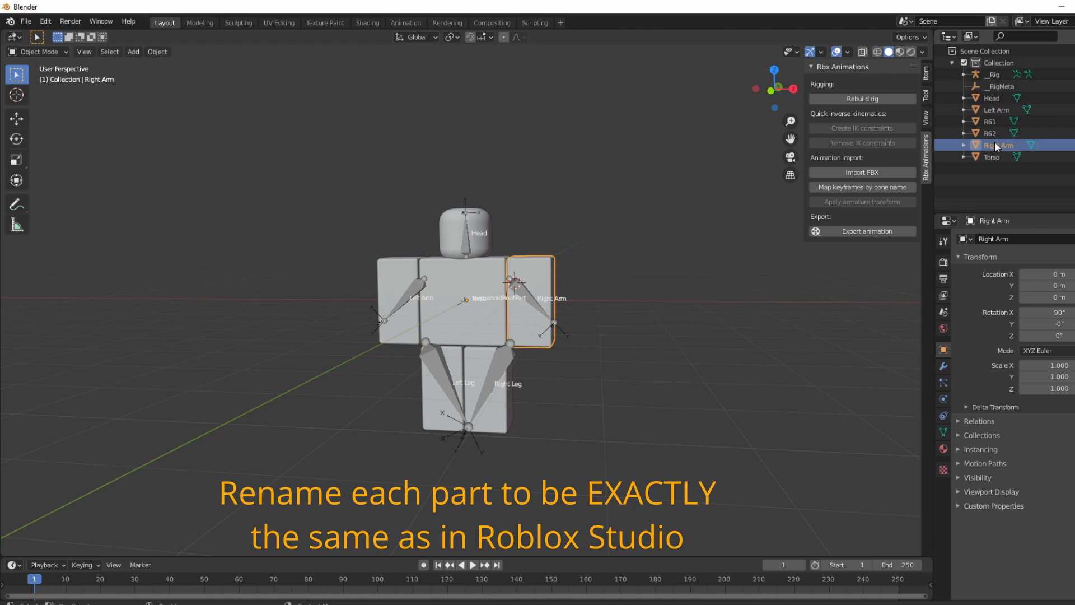
{"action": "key", "text": "Return"}
Step: Rename the leg mesh R62 as Left Leg
{"action": "double_click", "coordinate": [990, 133]}
{"action": "key", "text": "BackSpace"}
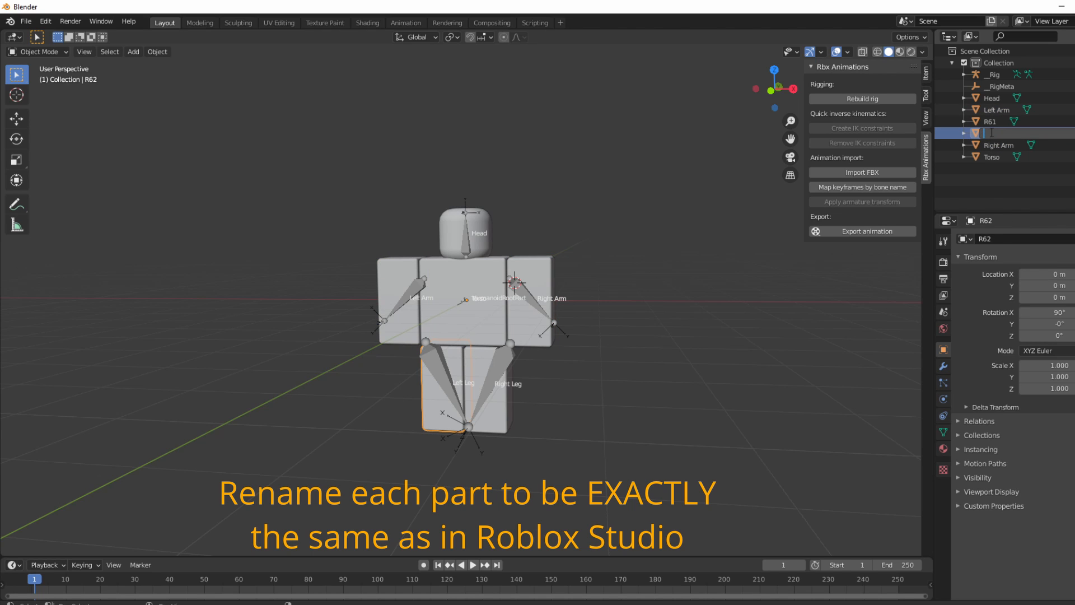
{"action": "type", "text": "Left LEg"}
{"action": "key", "text": "Return"}
{"action": "double_click", "coordinate": [1002, 120]}
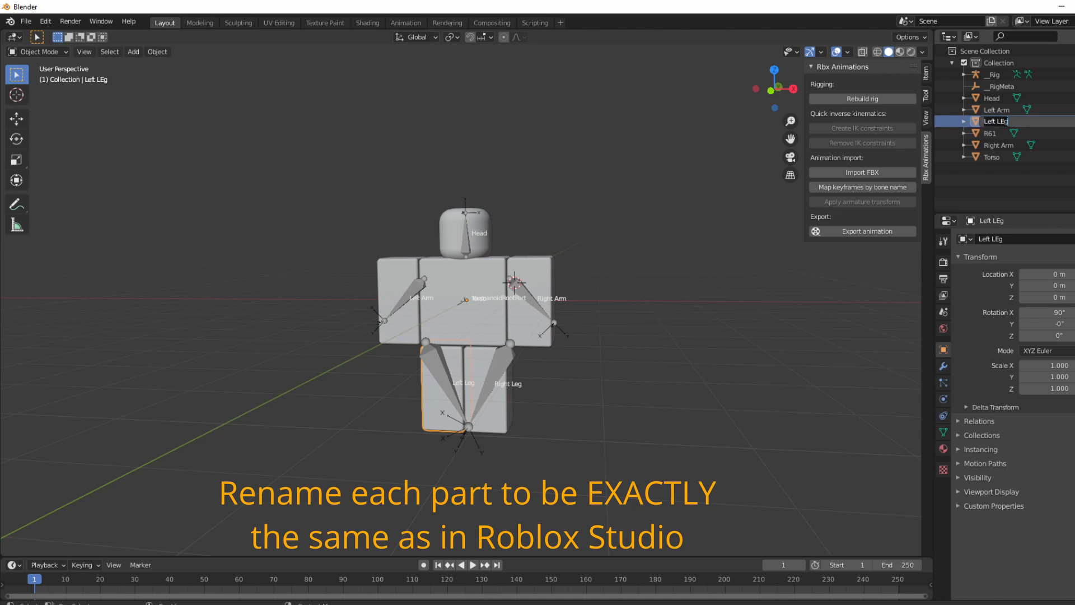
{"action": "left_click", "coordinate": [1004, 120]}
{"action": "key", "text": "Return"}
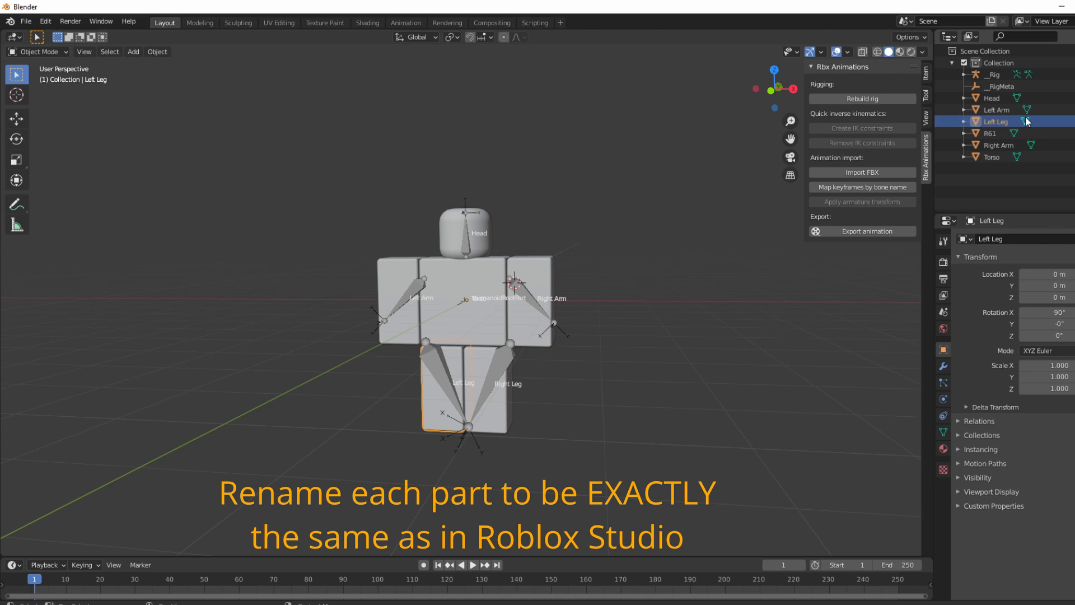
Step: Rename the leg mesh R61 as Right Leg
{"action": "left_click", "coordinate": [992, 129]}
{"action": "double_click", "coordinate": [992, 129]}
{"action": "type", "text": "RightL"}
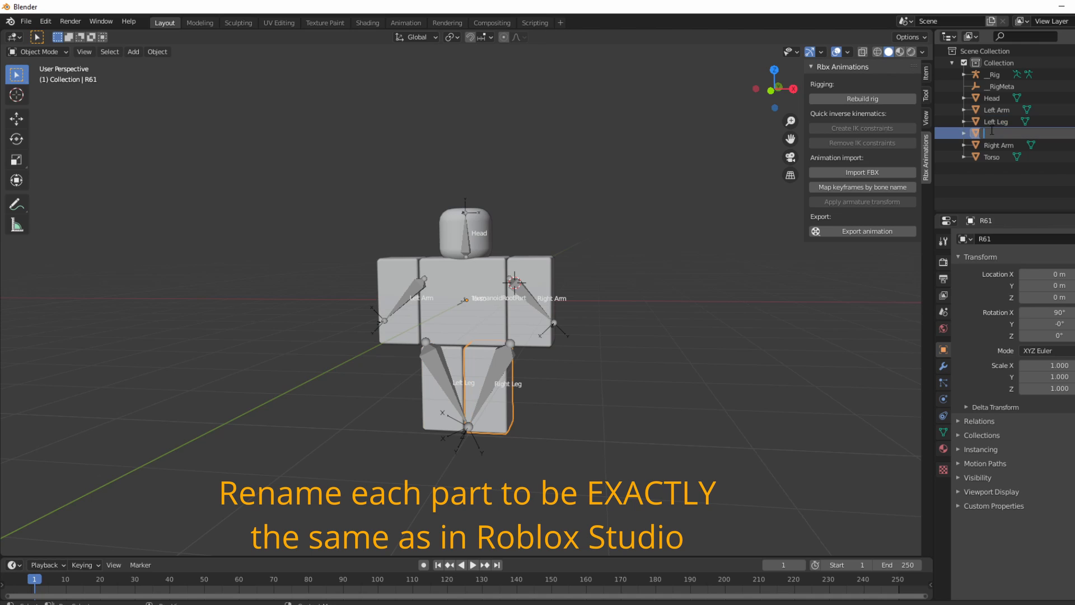
{"action": "key", "text": "BackSpace"}
{"action": "type", "text": "Leg"}
{"action": "key", "text": "Return"}
Step: Delete the old rig and rebuild it from __RigMeta with Local Y-axis aligned bones
{"action": "left_click", "coordinate": [872, 96]}
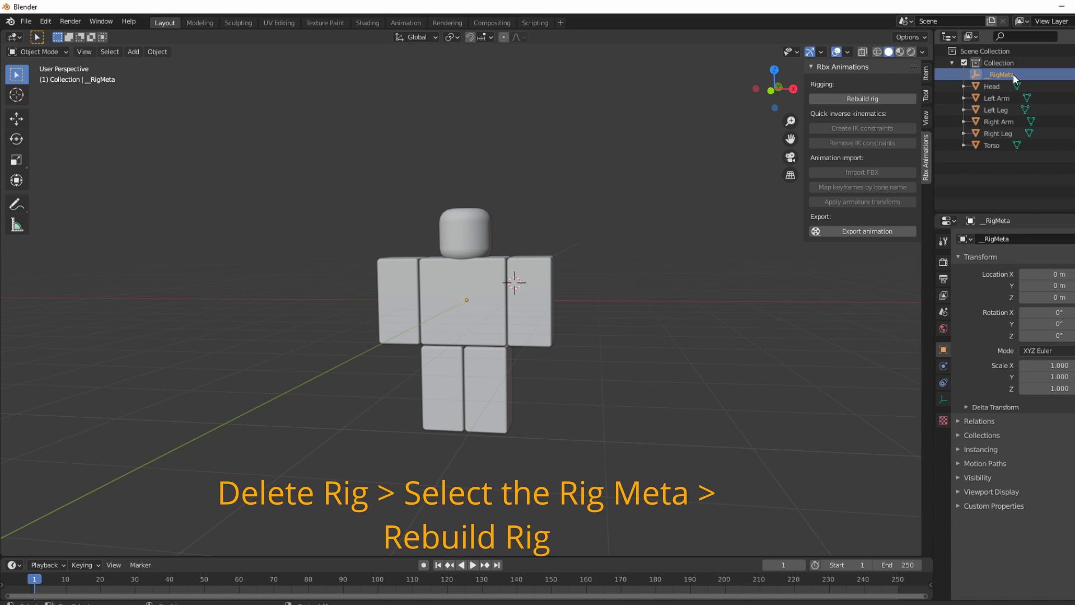
{"action": "left_click", "coordinate": [877, 100]}
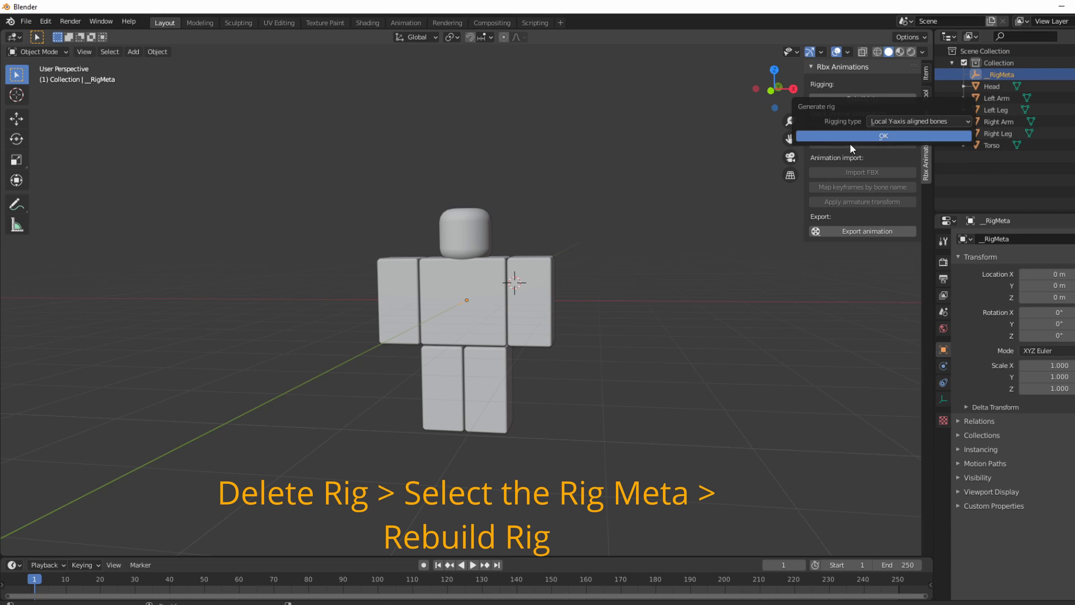
{"action": "left_click", "coordinate": [866, 137]}
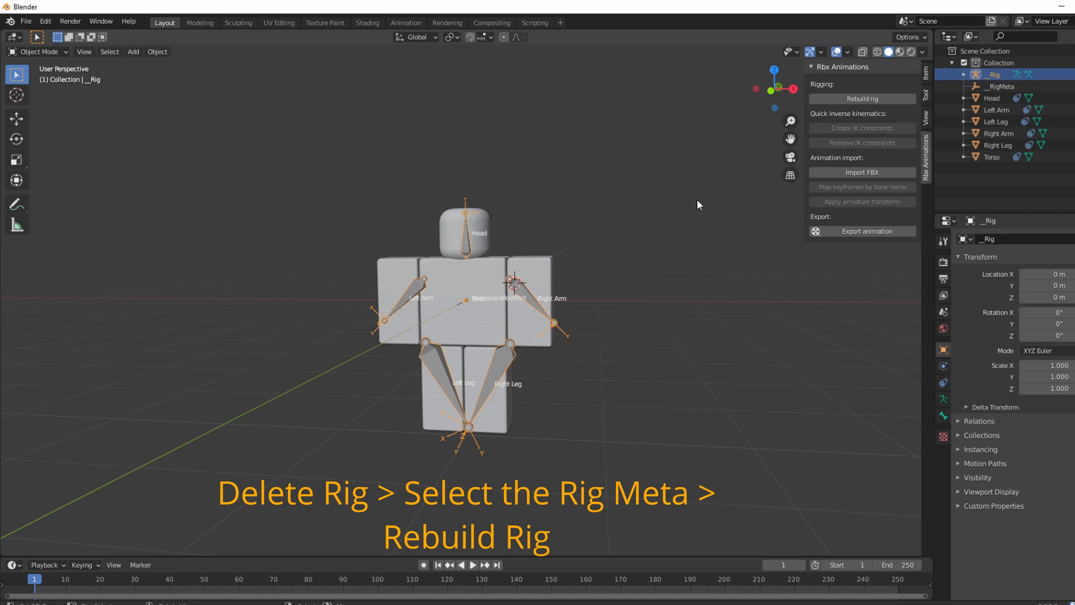
Step: Switch to the Animation workspace with the rig in Pose Mode and try rotating the Right Arm bone
{"action": "left_click", "coordinate": [546, 287]}
{"action": "left_click", "coordinate": [407, 22]}
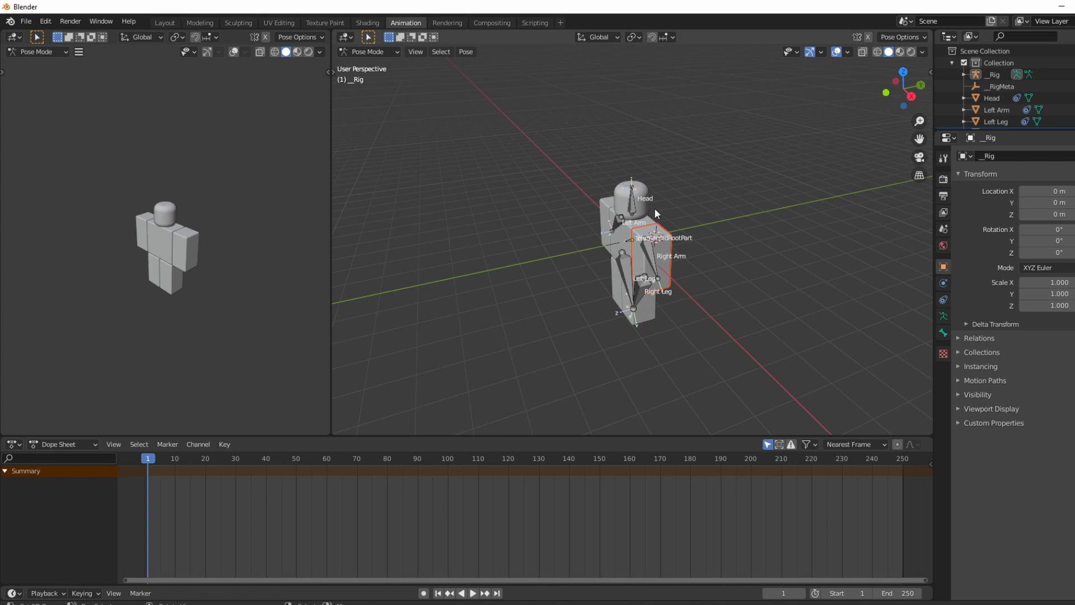
{"action": "middle_click_drag", "start_coordinate": [722, 206], "coordinate": [610, 193]}
{"action": "left_click_drag", "start_coordinate": [647, 137], "coordinate": [670, 175]}
{"action": "scroll", "coordinate": [666, 185], "scroll_direction": "up", "scroll_amount": 2}
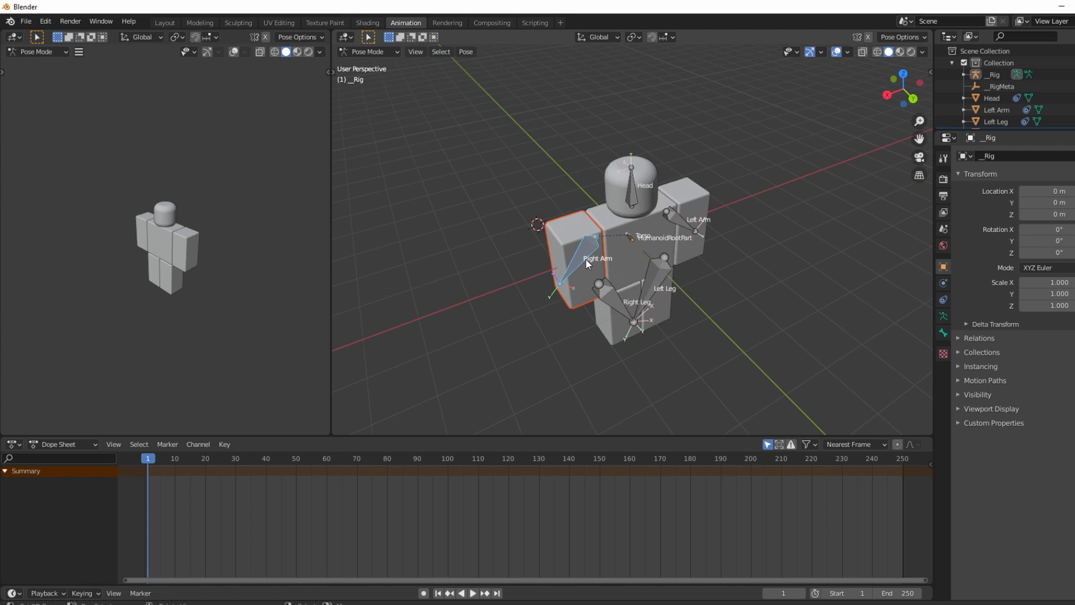
{"action": "key", "text": "r"}
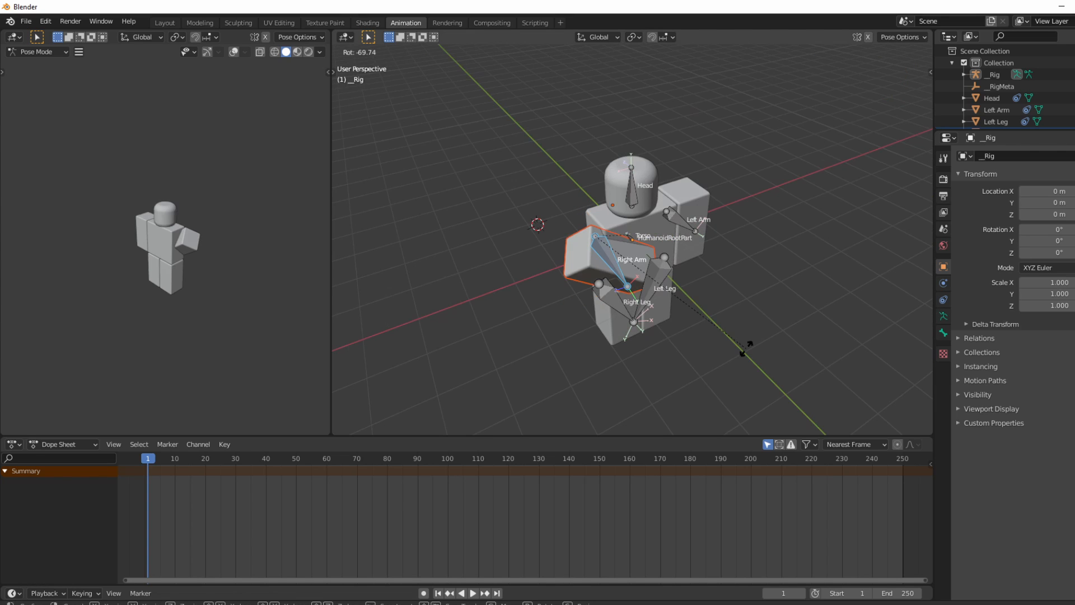
{"action": "key", "text": "Escape"}
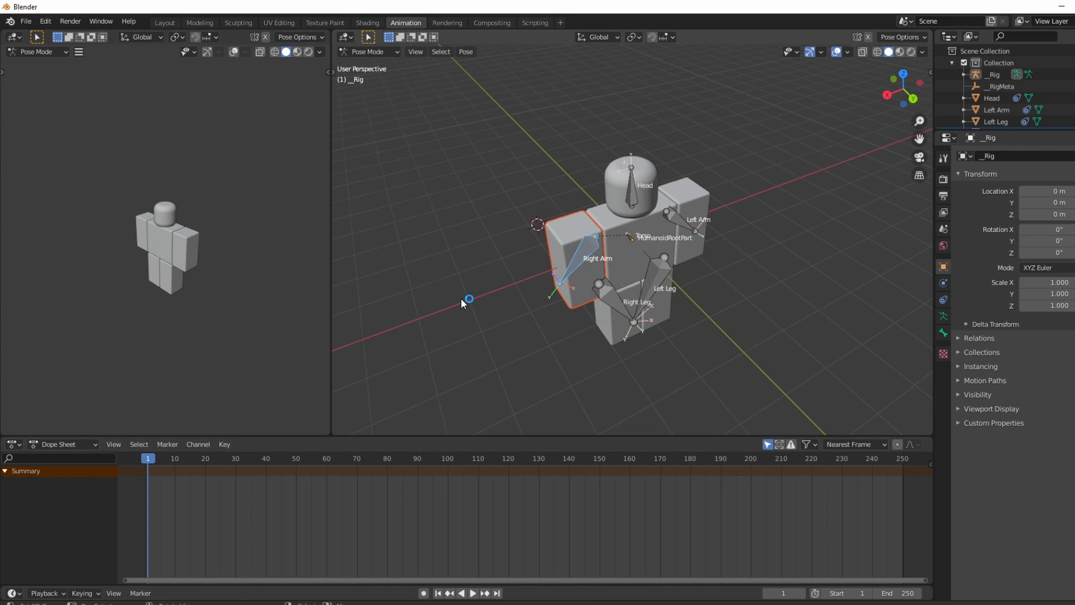
Step: Turn on auto keying and keyframe all bones of the rig in their unmoved pose at frame 0
{"action": "left_click", "coordinate": [423, 594]}
{"action": "middle_click_drag", "start_coordinate": [530, 310], "coordinate": [544, 293]}
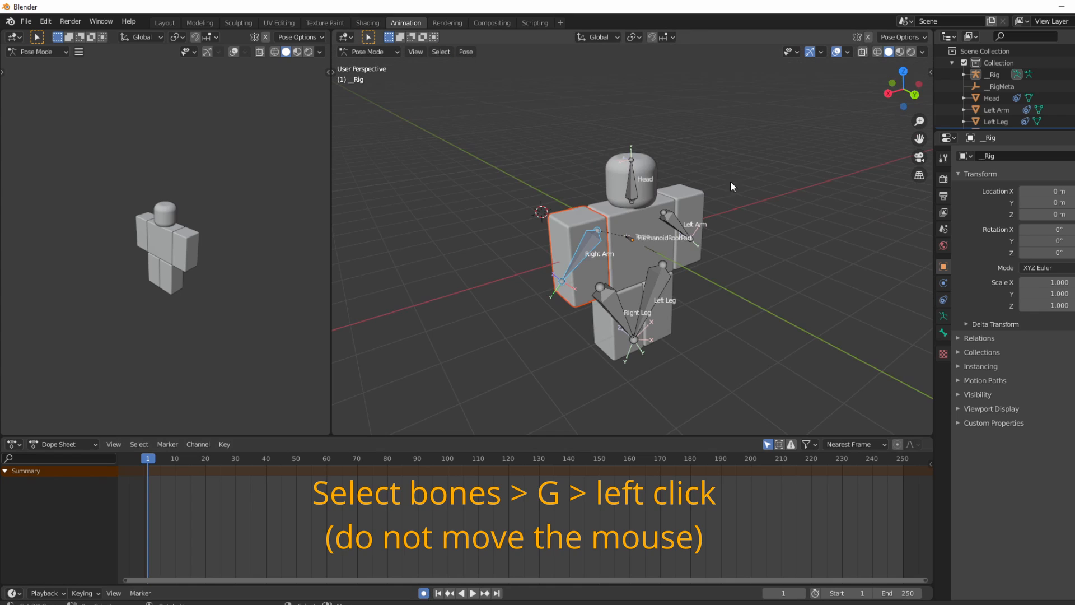
{"action": "scroll", "coordinate": [530, 240], "scroll_direction": "up", "scroll_amount": 1}
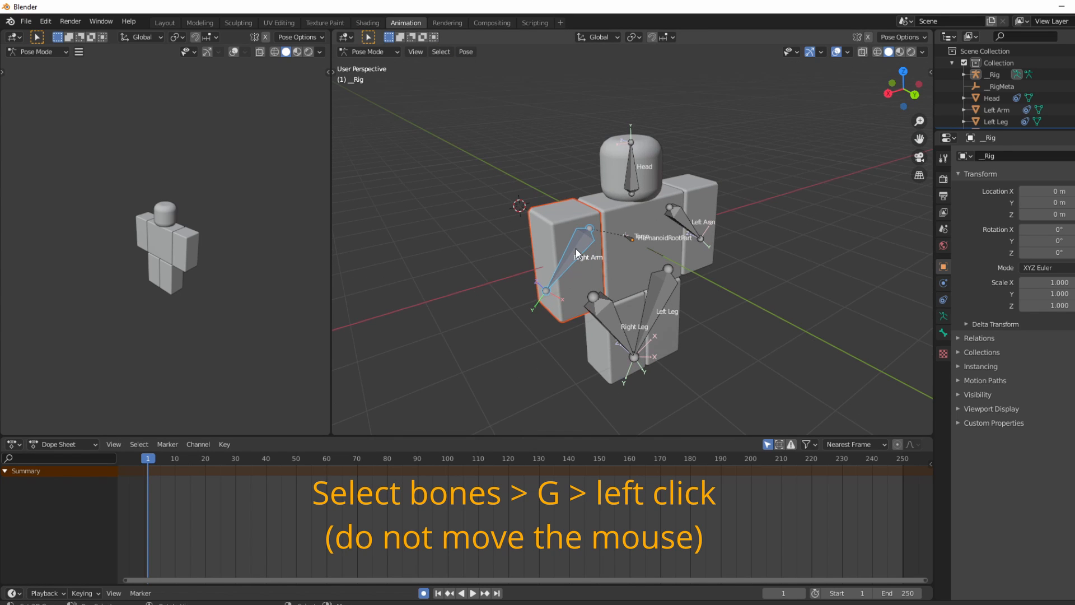
{"action": "left_click_drag", "start_coordinate": [557, 144], "coordinate": [748, 338]}
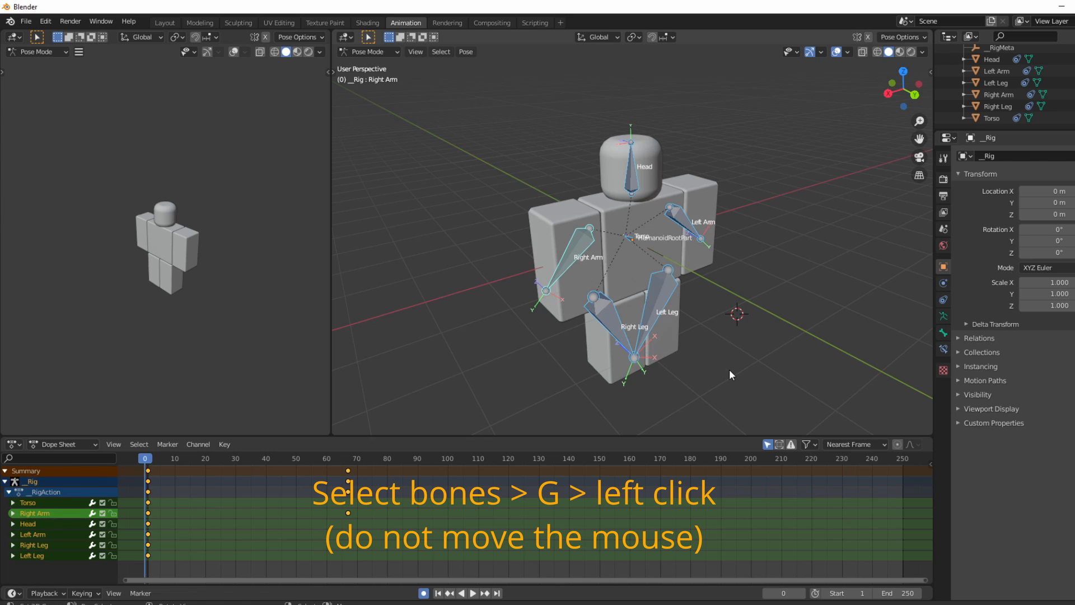
{"action": "key", "text": "g"}
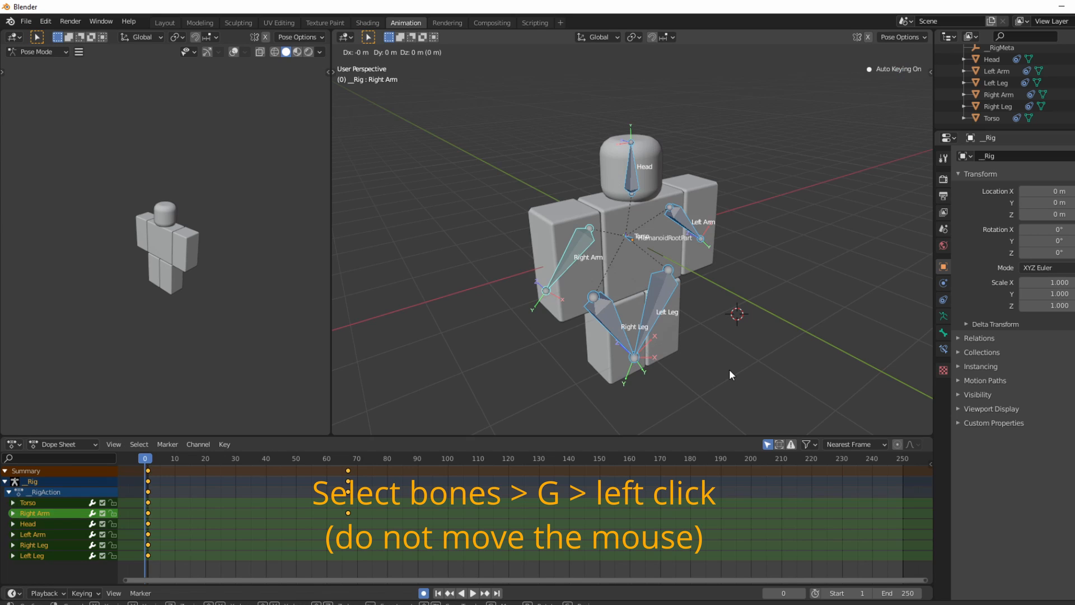
{"action": "left_click", "coordinate": [729, 368]}
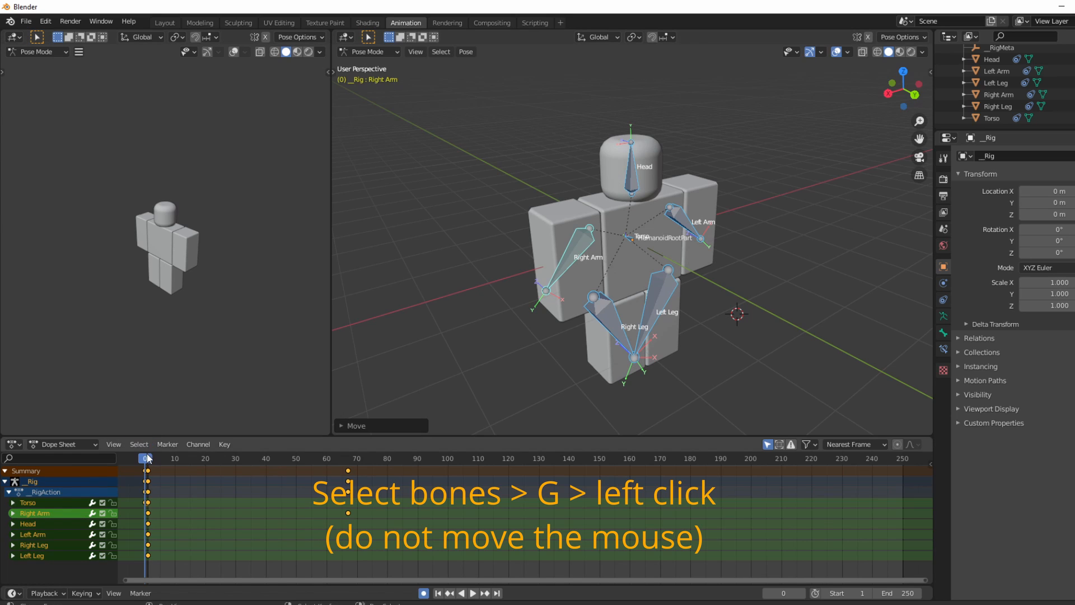
{"action": "left_click_drag", "start_coordinate": [147, 455], "coordinate": [129, 485]}
{"action": "key", "text": "space"}
{"action": "key", "text": "space"}
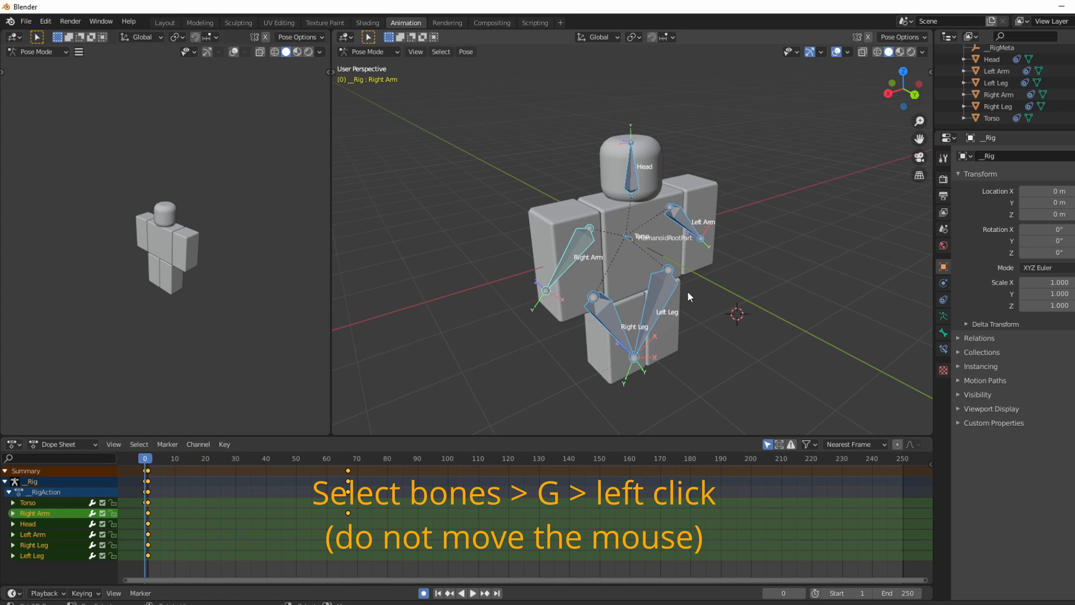
Step: Try rotating the Right Arm bone at frame 0 and undo the rotation
{"action": "middle_click_drag", "start_coordinate": [687, 290], "coordinate": [736, 278]}
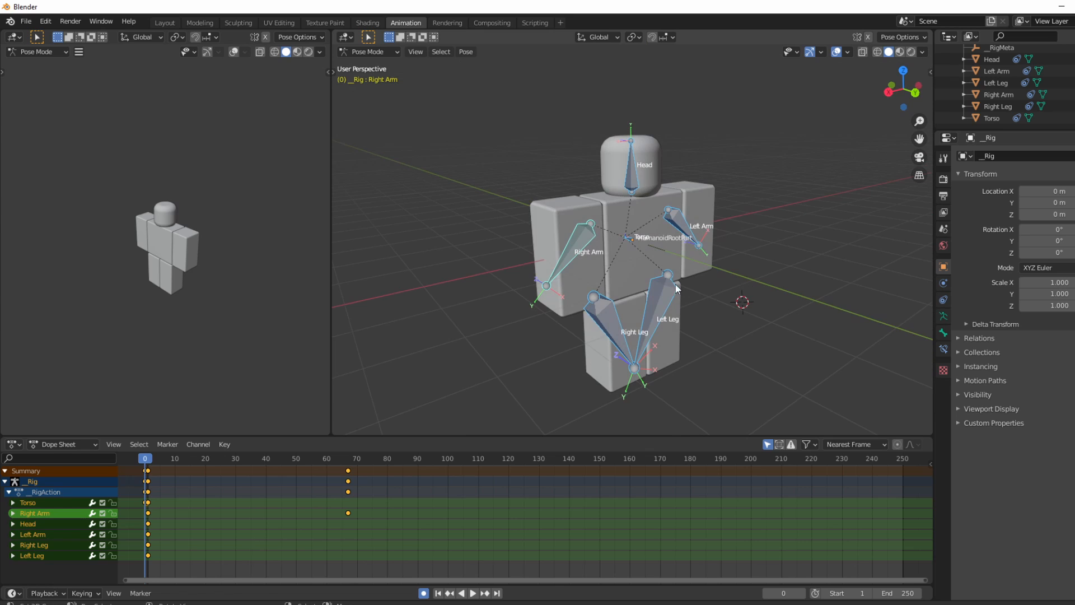
{"action": "left_click", "coordinate": [572, 273]}
{"action": "key", "text": "r"}
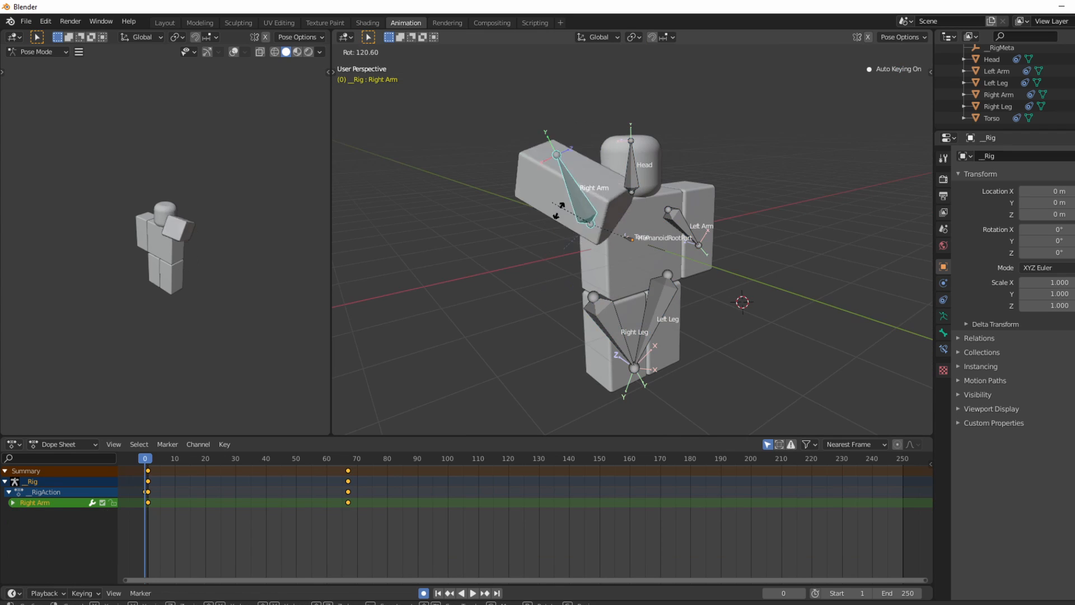
{"action": "left_click", "coordinate": [644, 341]}
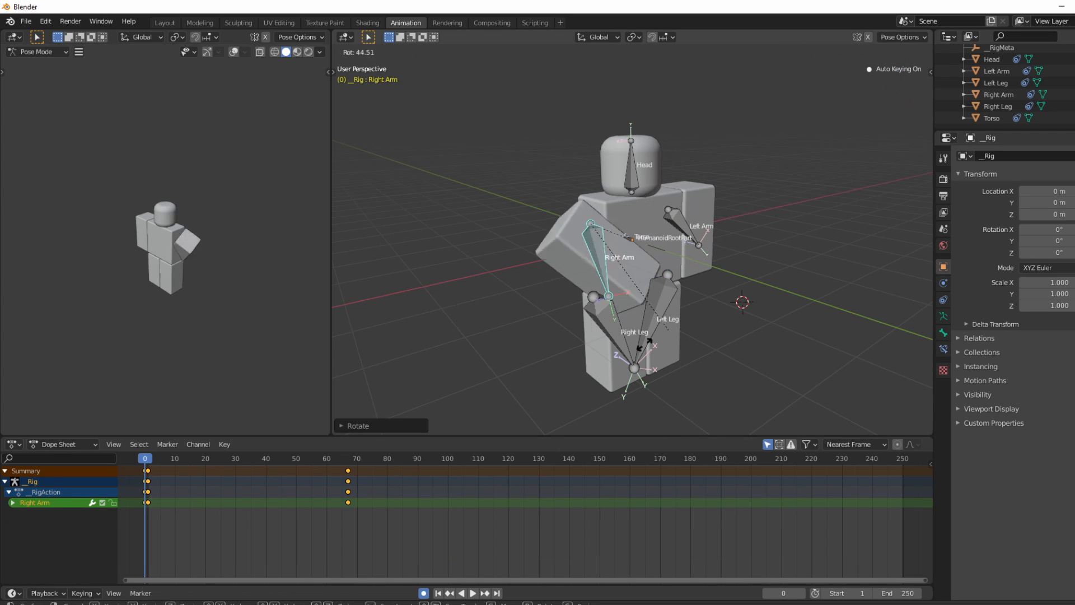
{"action": "right_click", "coordinate": [644, 344]}
{"action": "key", "text": "ctrl+z"}
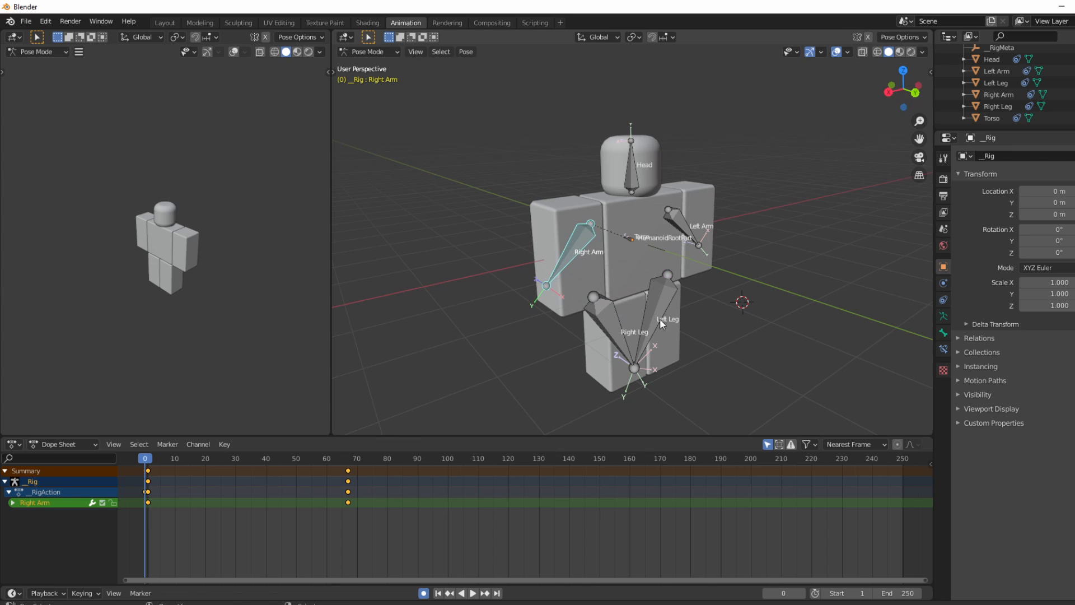
Step: Play the animation to frame 67 and examine the Right Arm's position from several angles
{"action": "key", "text": "space"}
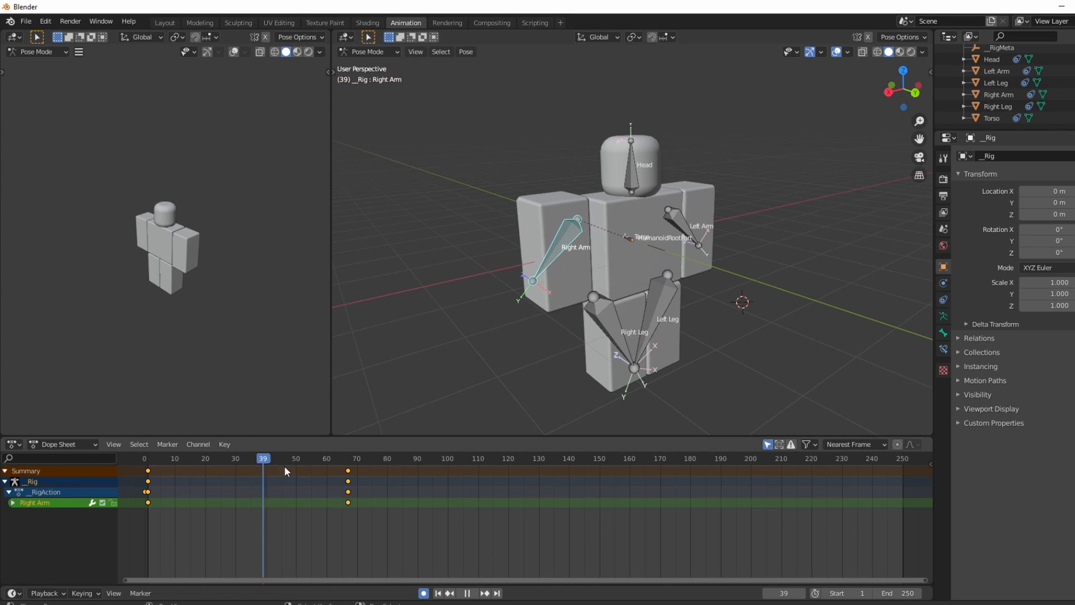
{"action": "key", "text": "Escape"}
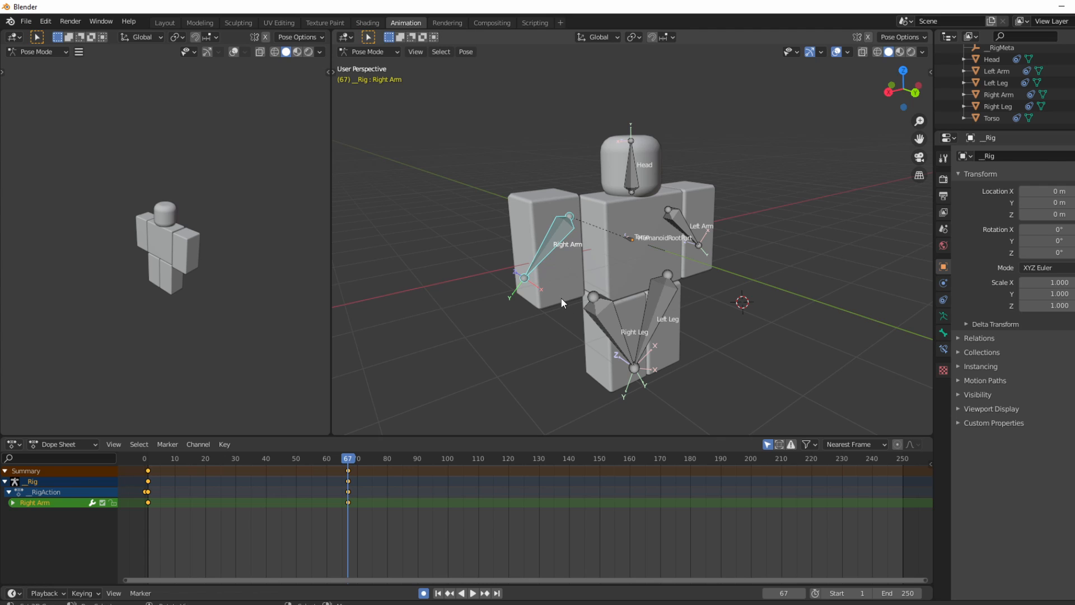
{"action": "middle_click_drag", "start_coordinate": [748, 302], "coordinate": [681, 303]}
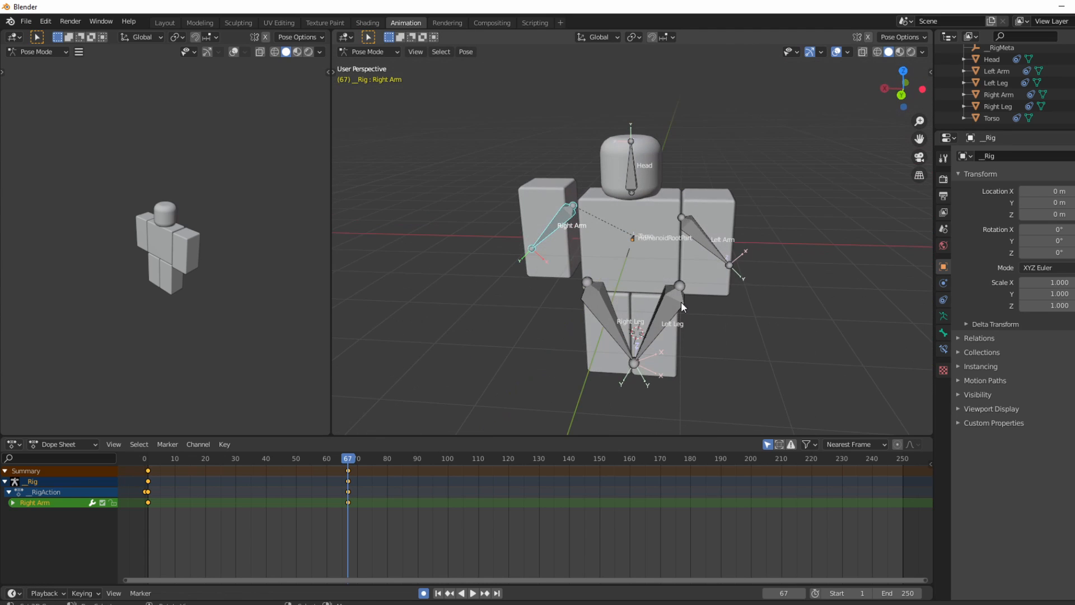
{"action": "key", "text": "shift+grave"}
{"action": "key", "text": "d"}
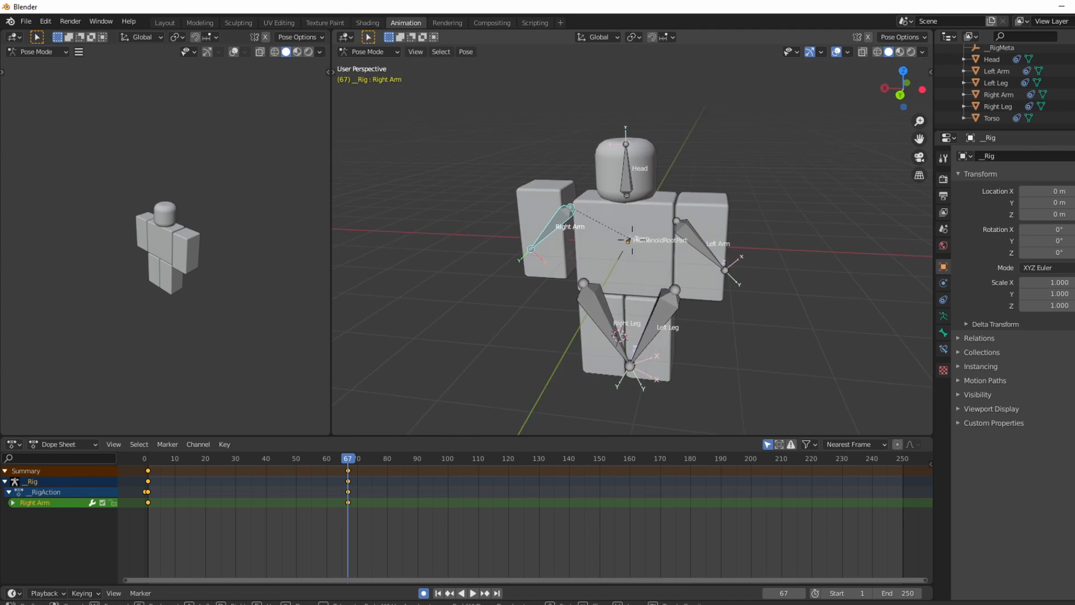
{"action": "key", "text": "d"}
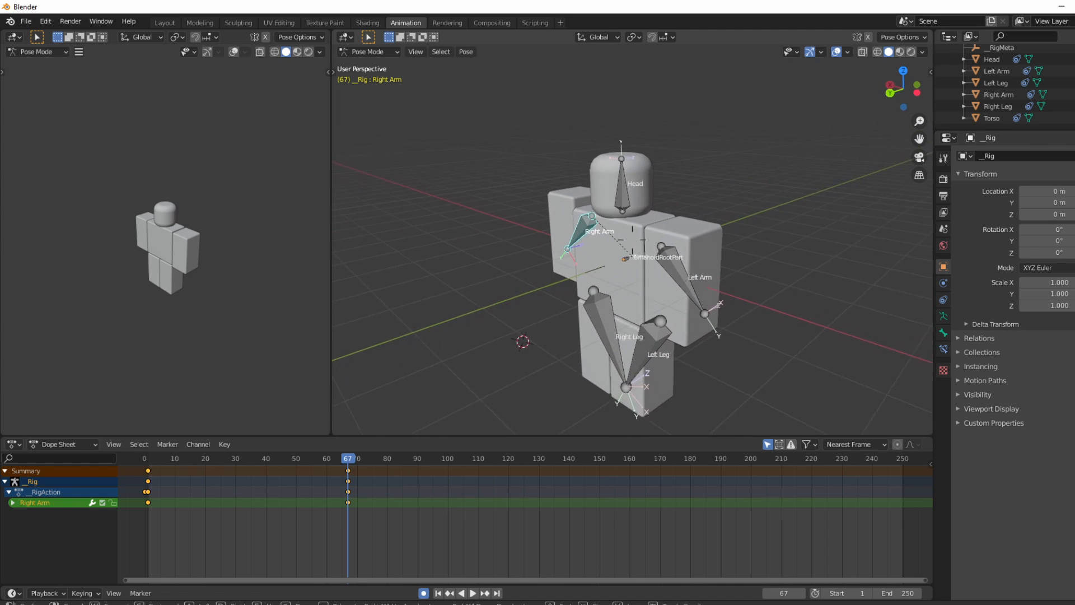
{"action": "key", "text": "a"}
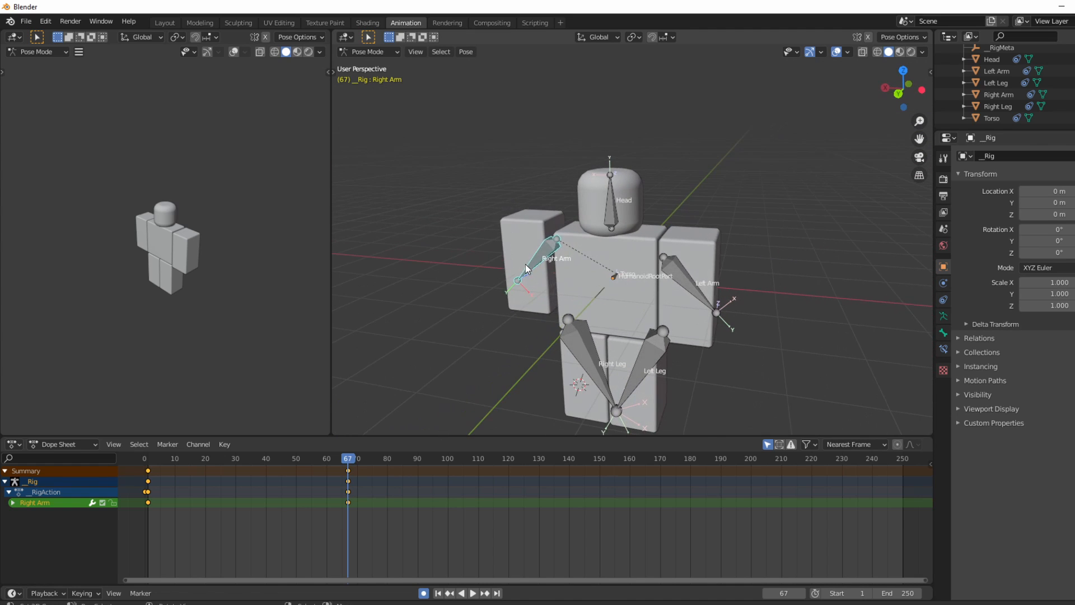
{"action": "key", "text": "Return"}
{"action": "key", "text": "space"}
{"action": "key", "text": "Escape"}
{"action": "middle_click_drag", "start_coordinate": [690, 305], "coordinate": [739, 302]}
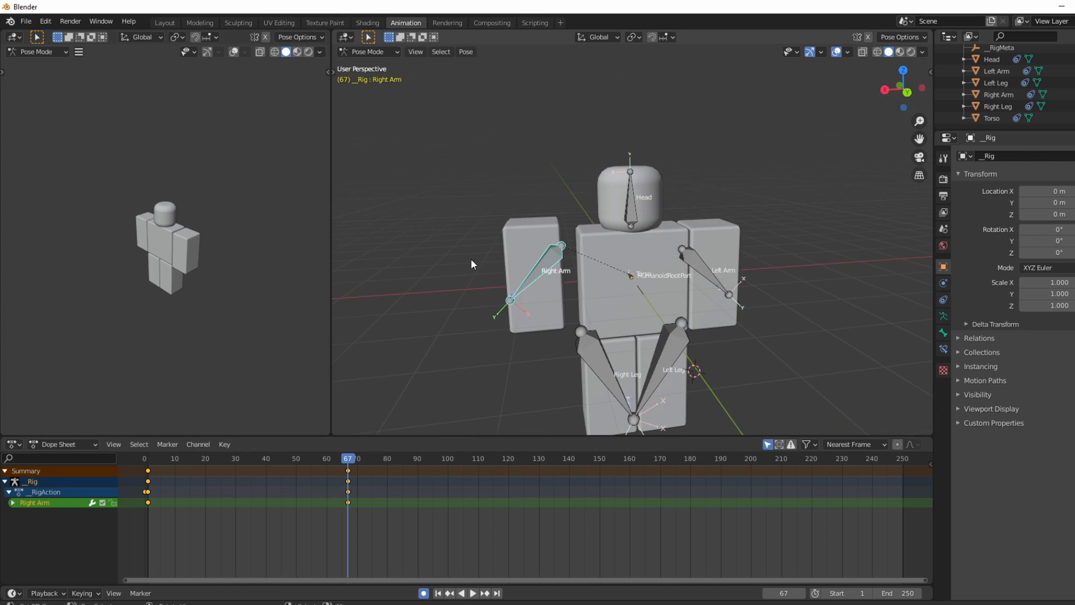
Step: At frame 67, rotate the Right Arm and Left Arm bones upward and move the Head bone away from the torso
{"action": "key", "text": "r"}
{"action": "left_click", "coordinate": [580, 124]}
{"action": "left_click", "coordinate": [707, 271]}
{"action": "key", "text": "r"}
{"action": "left_click", "coordinate": [778, 157]}
{"action": "left_click", "coordinate": [631, 199]}
{"action": "key", "text": "g"}
{"action": "left_click", "coordinate": [476, 193]}
{"action": "middle_click_drag", "start_coordinate": [538, 224], "coordinate": [454, 227]}
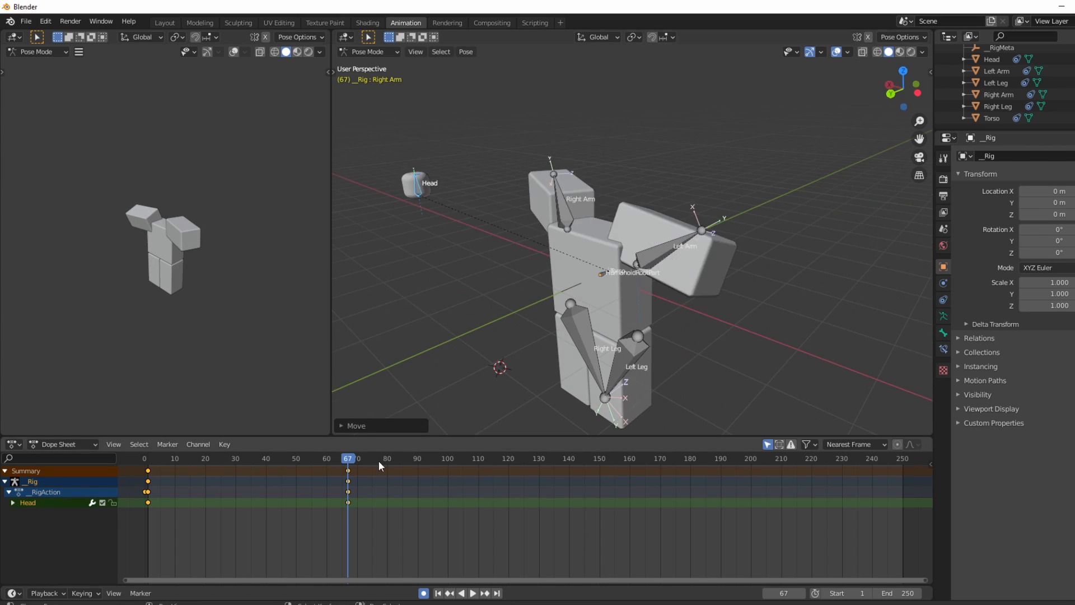
Step: Set the timeline's end frame to 67 and play back the animation
{"action": "key", "text": "space"}
{"action": "double_click", "coordinate": [901, 593]}
{"action": "type", "text": "69"}
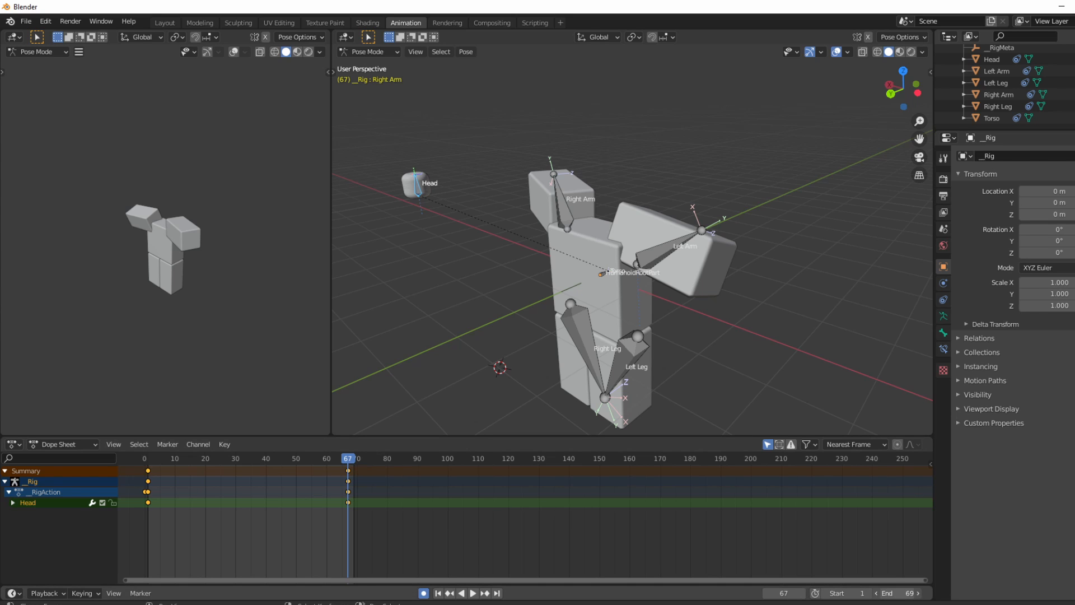
{"action": "left_click", "coordinate": [877, 594]}
{"action": "left_click", "coordinate": [876, 593]}
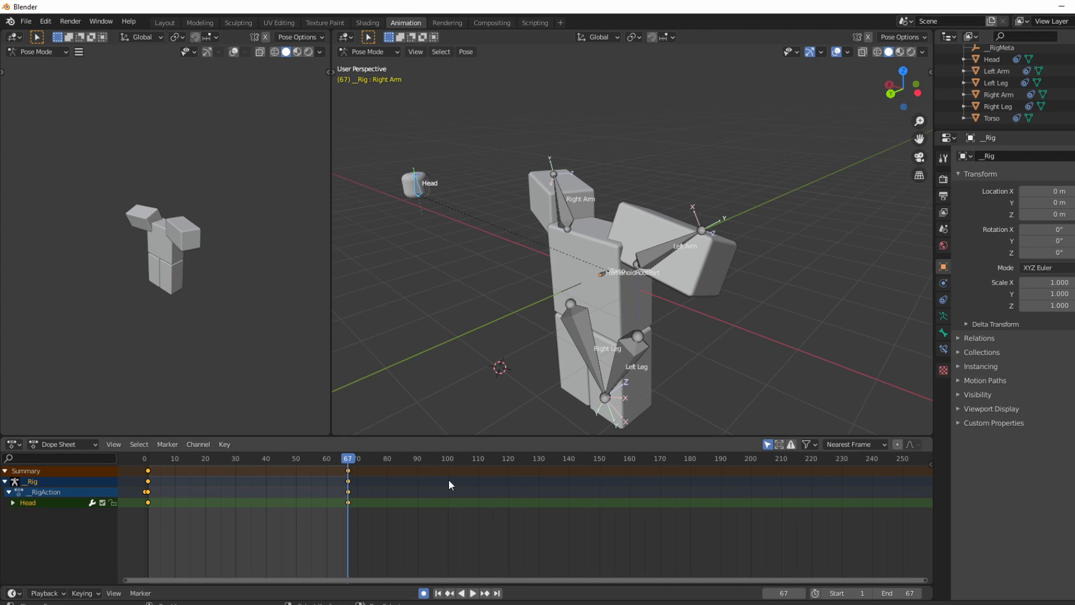
{"action": "key", "text": "space"}
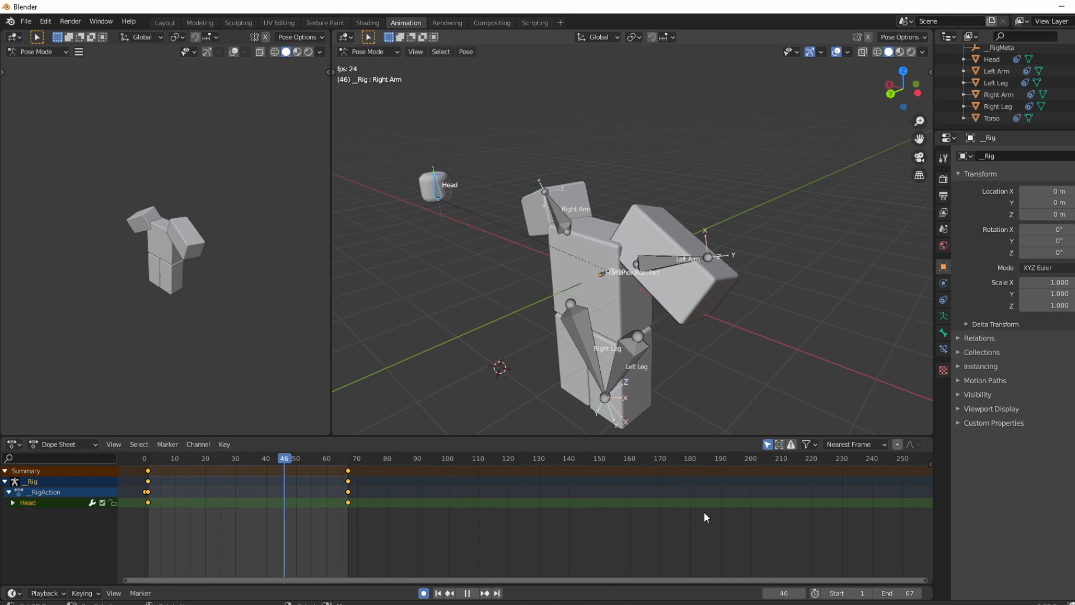
{"action": "key", "text": "space"}
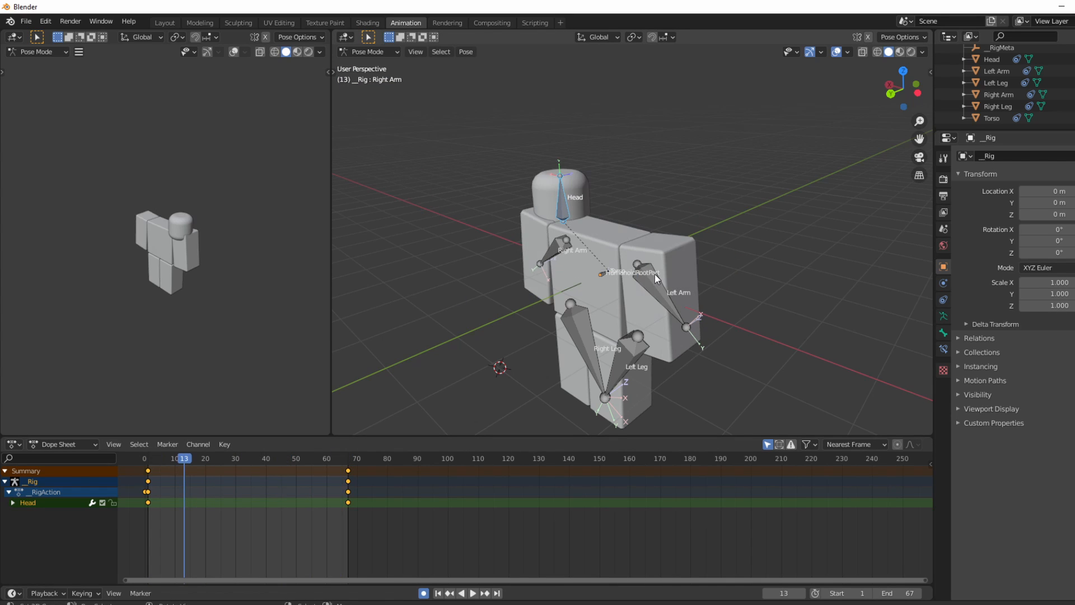
Step: Export the rig's animation with the Rbx Animations add-on
{"action": "left_click", "coordinate": [929, 72]}
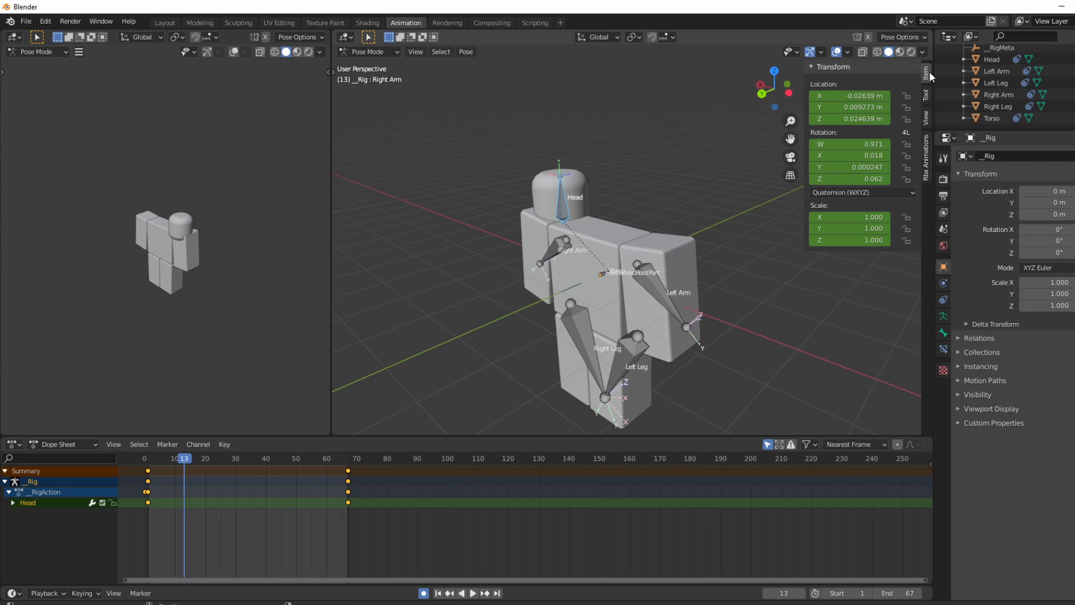
{"action": "left_click", "coordinate": [925, 172]}
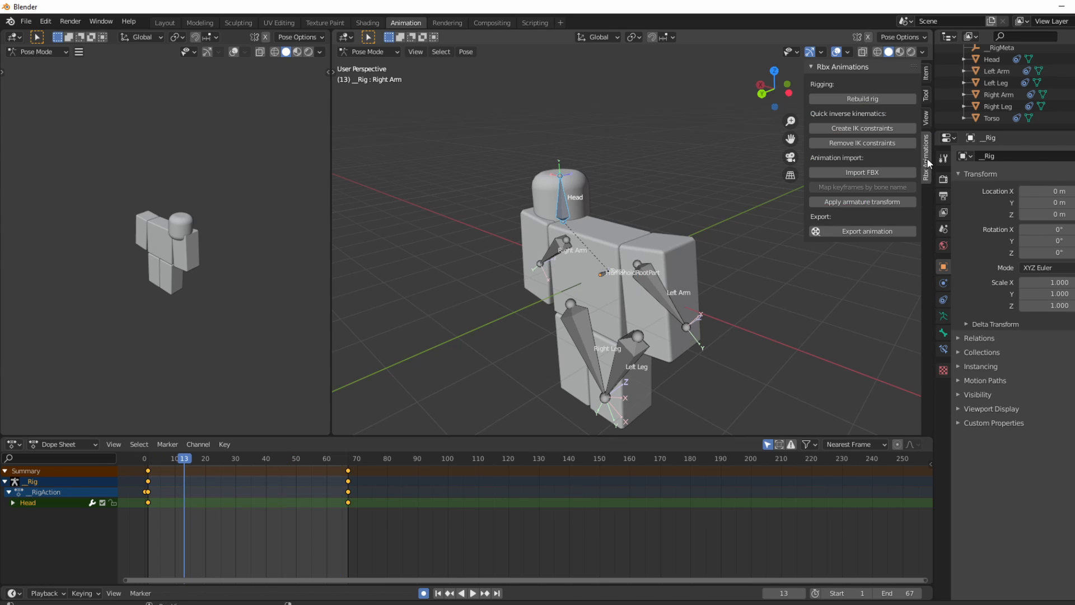
{"action": "left_click", "coordinate": [879, 233]}
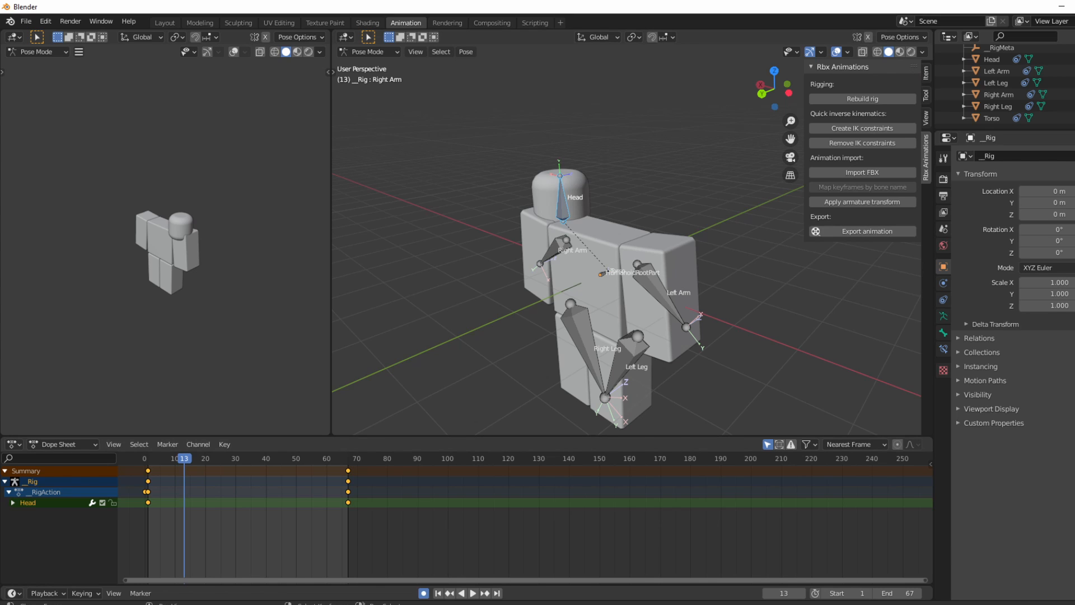
Step: Switch to Roblox Studio and load the R6 rig in the rev. Blender Animations plugin
{"action": "left_click", "coordinate": [709, 604]}
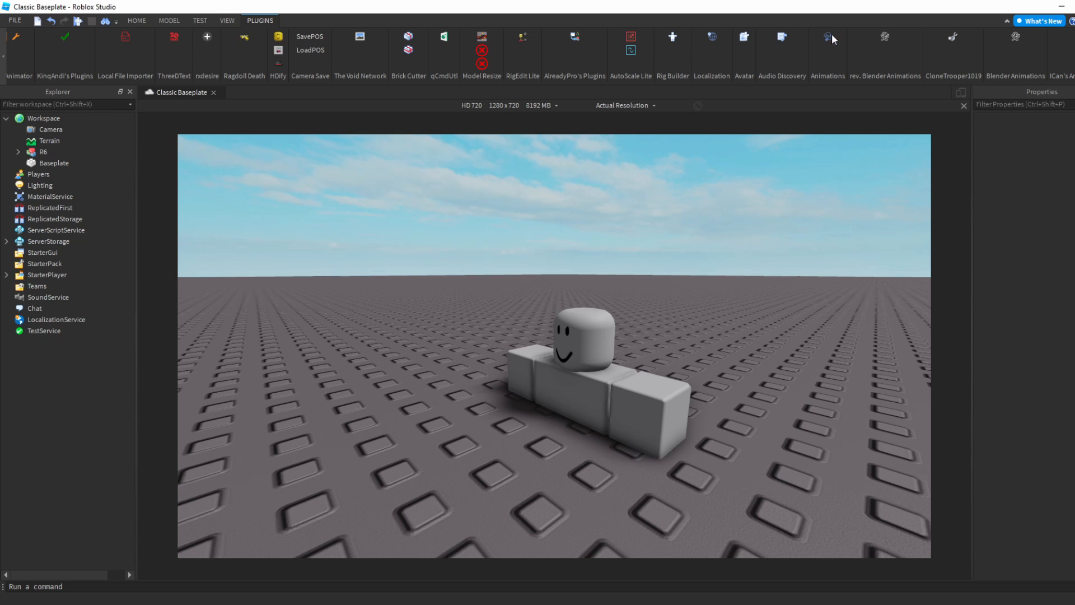
{"action": "left_click", "coordinate": [885, 37]}
{"action": "left_click", "coordinate": [627, 419]}
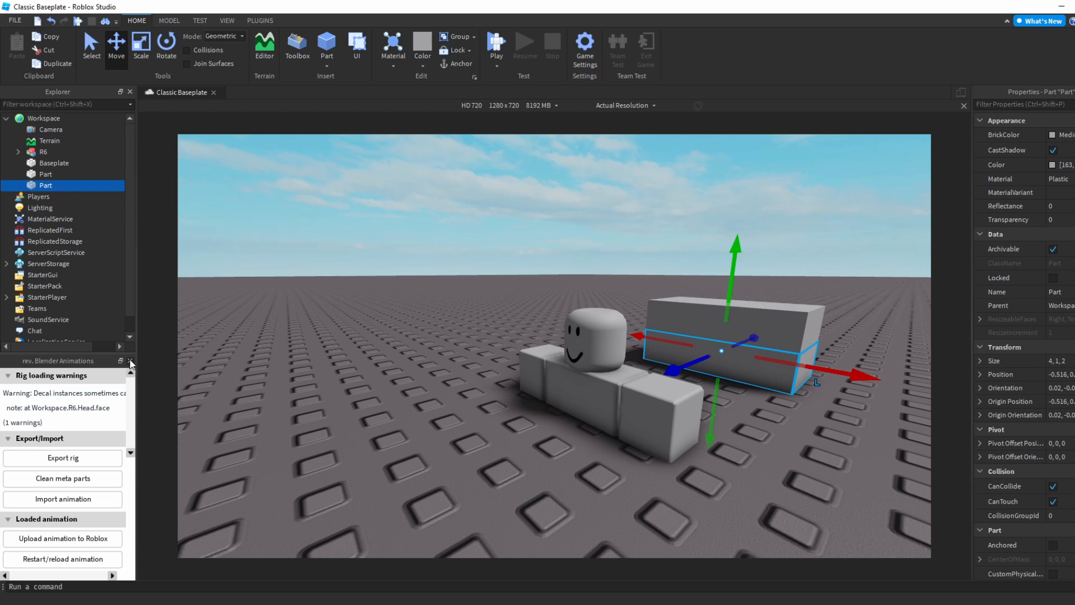
Step: Move the block part hovering above the R6 rig onto the baseplate beside it and activate the Move tool
{"action": "left_click", "coordinate": [227, 21]}
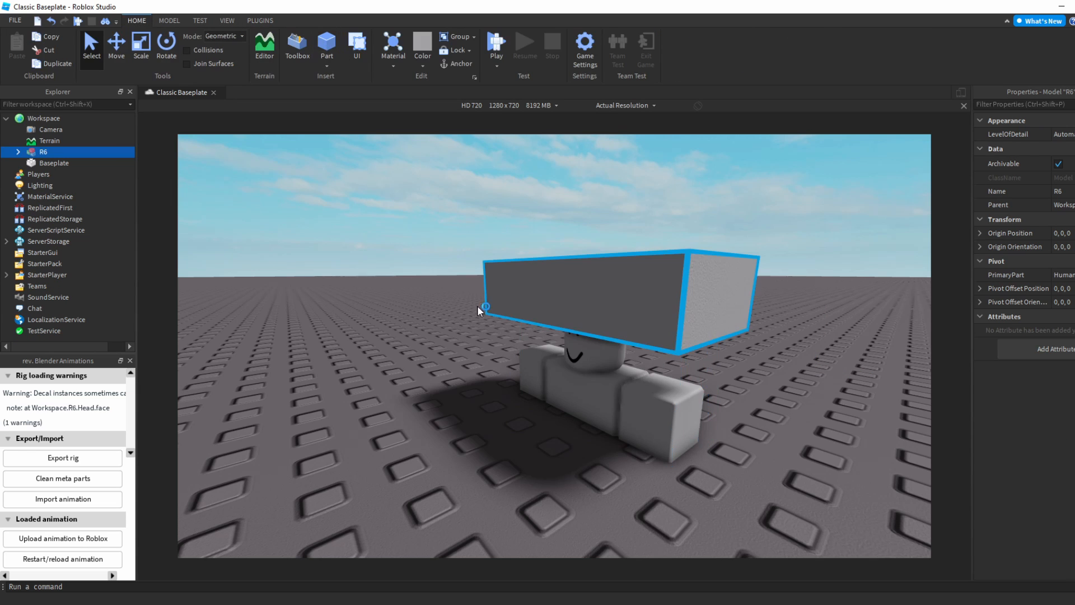
{"action": "left_click", "coordinate": [480, 312]}
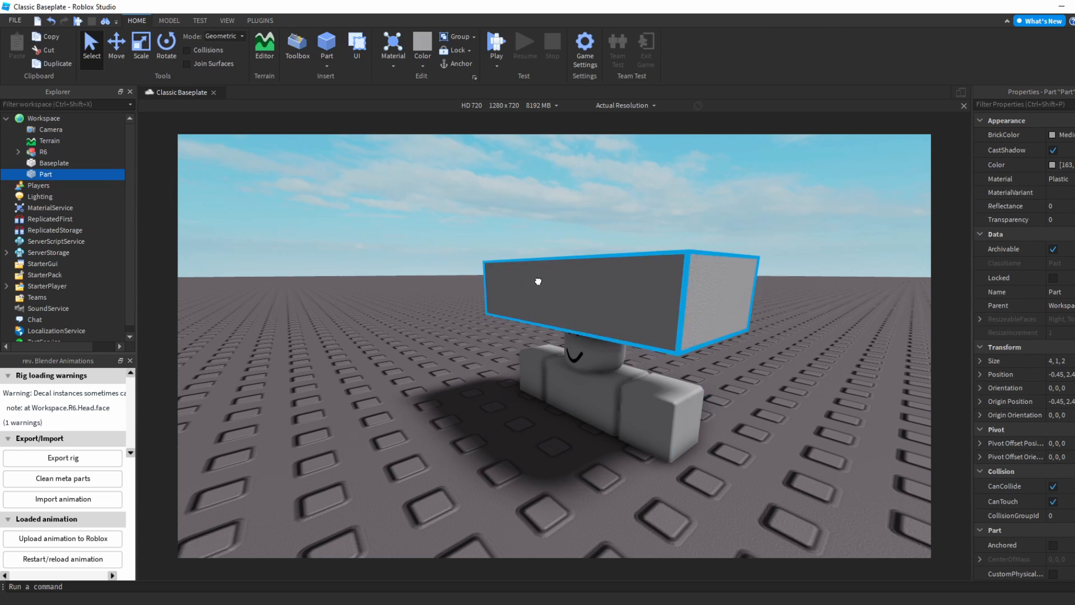
{"action": "left_click_drag", "start_coordinate": [537, 280], "coordinate": [738, 235]}
{"action": "key", "text": "ctrl+2"}
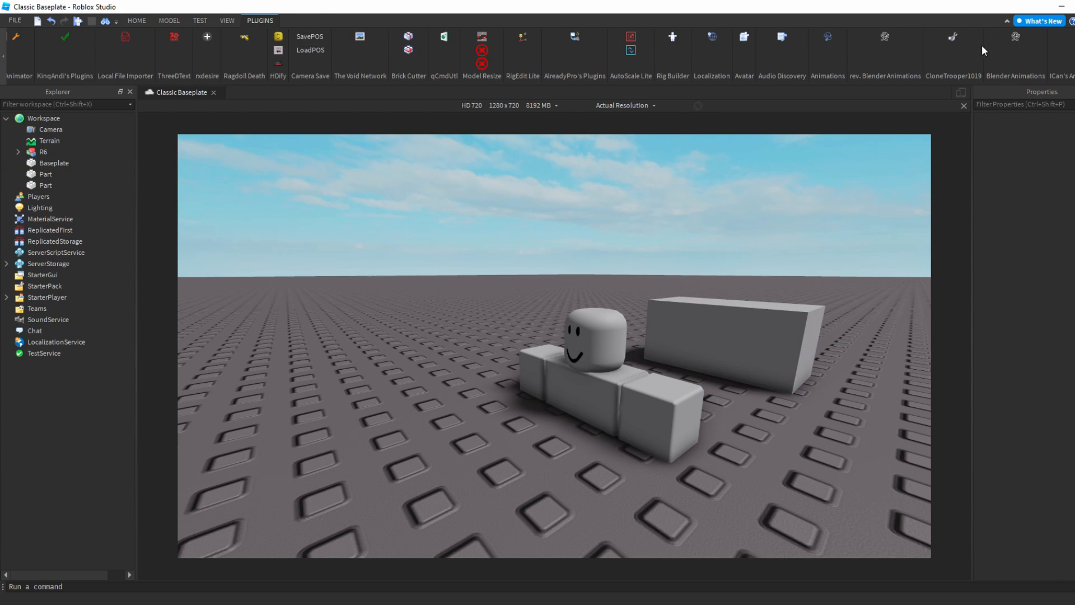
Step: Load the R6 rig in the rev. Blender Animations plugin and import the copied animation data onto it
{"action": "left_click", "coordinate": [885, 37]}
{"action": "left_click", "coordinate": [583, 387]}
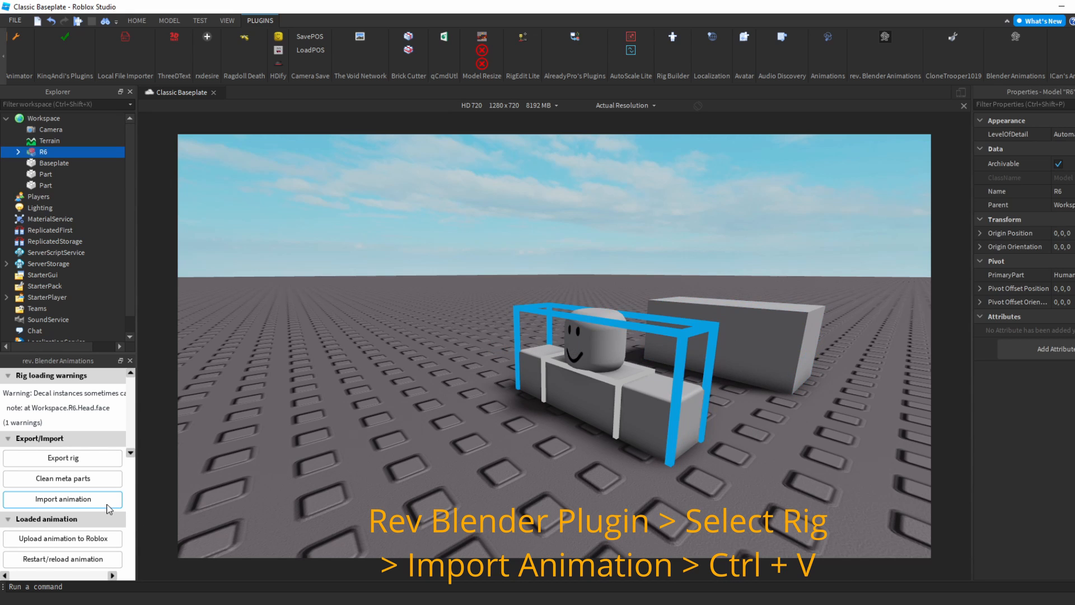
{"action": "left_click", "coordinate": [104, 505]}
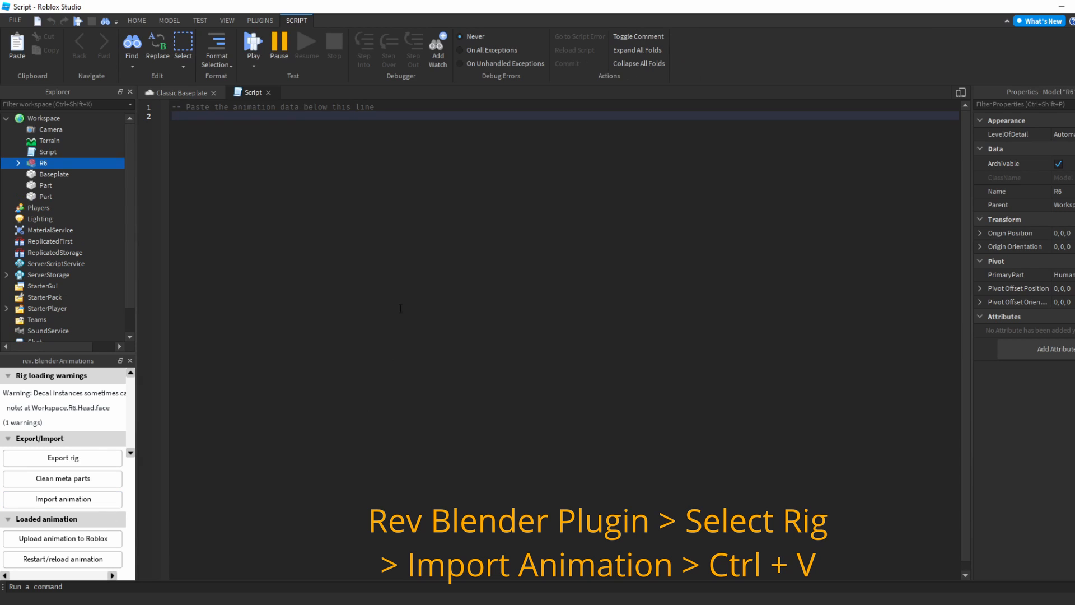
{"action": "key", "text": "ctrl+v"}
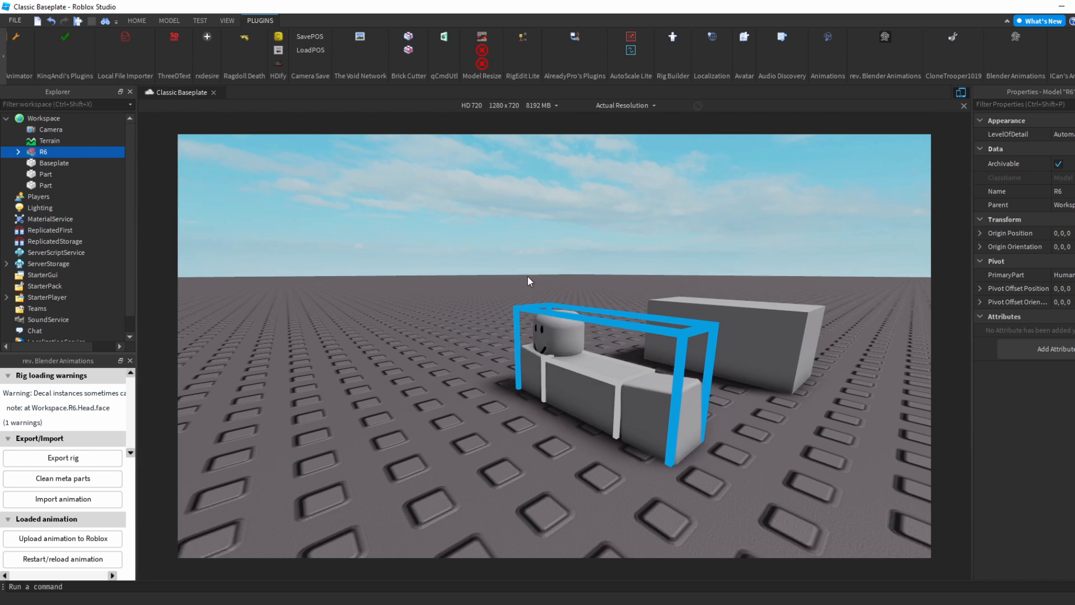
Step: Upload the loaded animation to Roblox with the title KeyframeSequence2 and description 2, and close the rev. Blender Animations plugin
{"action": "left_click", "coordinate": [71, 539]}
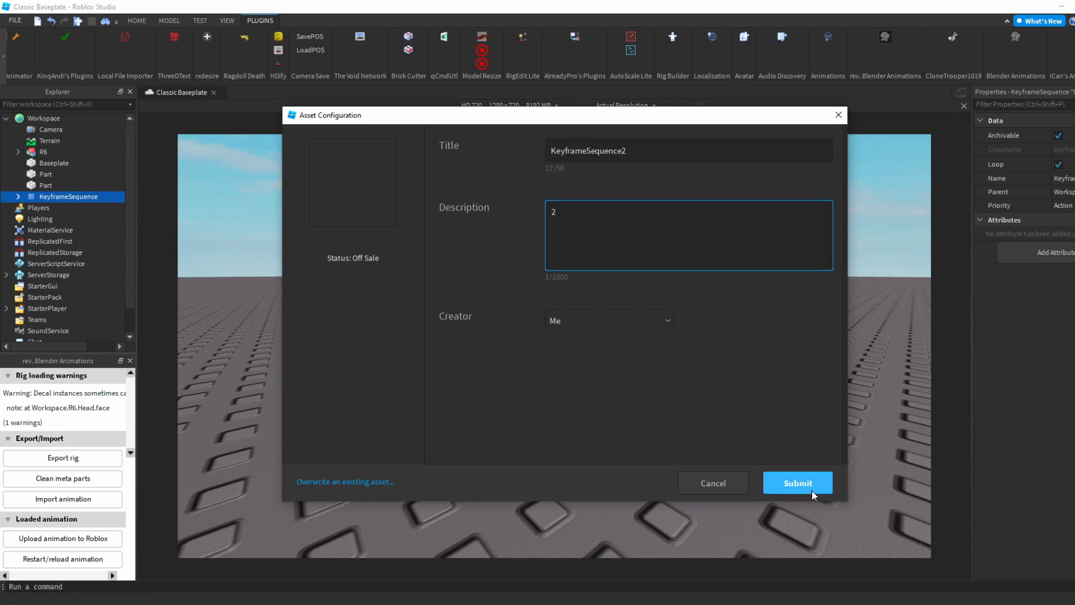
{"action": "left_click", "coordinate": [812, 488]}
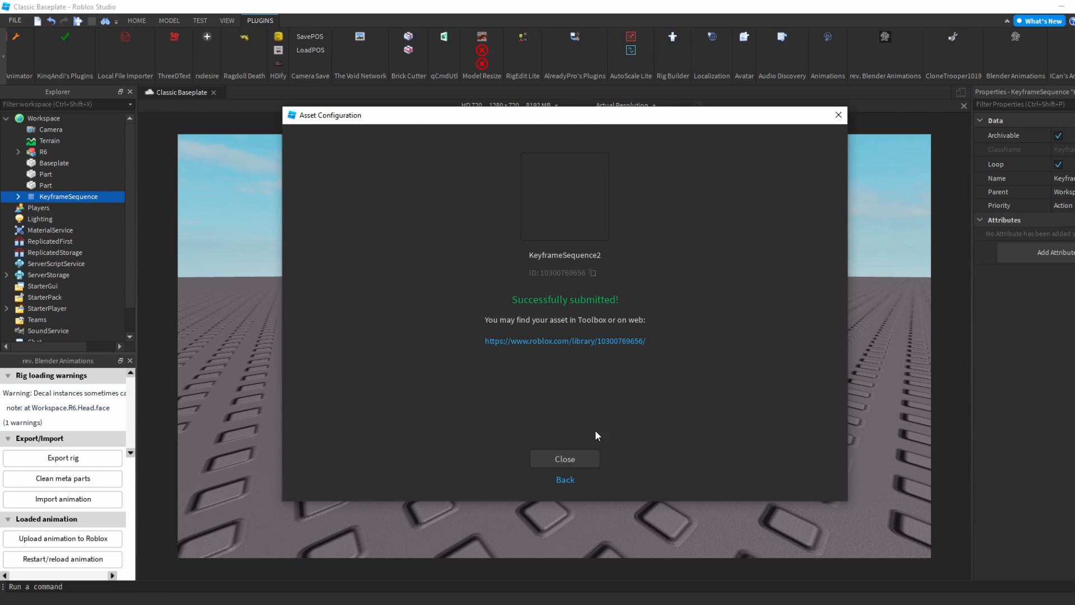
{"action": "left_click", "coordinate": [583, 456]}
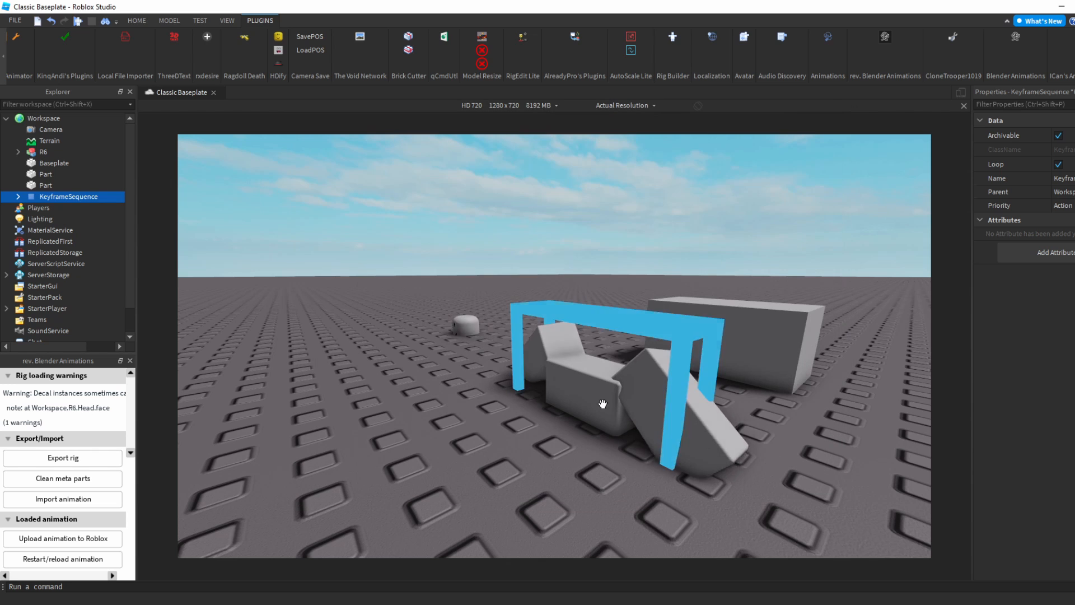
{"action": "left_click", "coordinate": [130, 361]}
{"action": "left_click", "coordinate": [572, 434]}
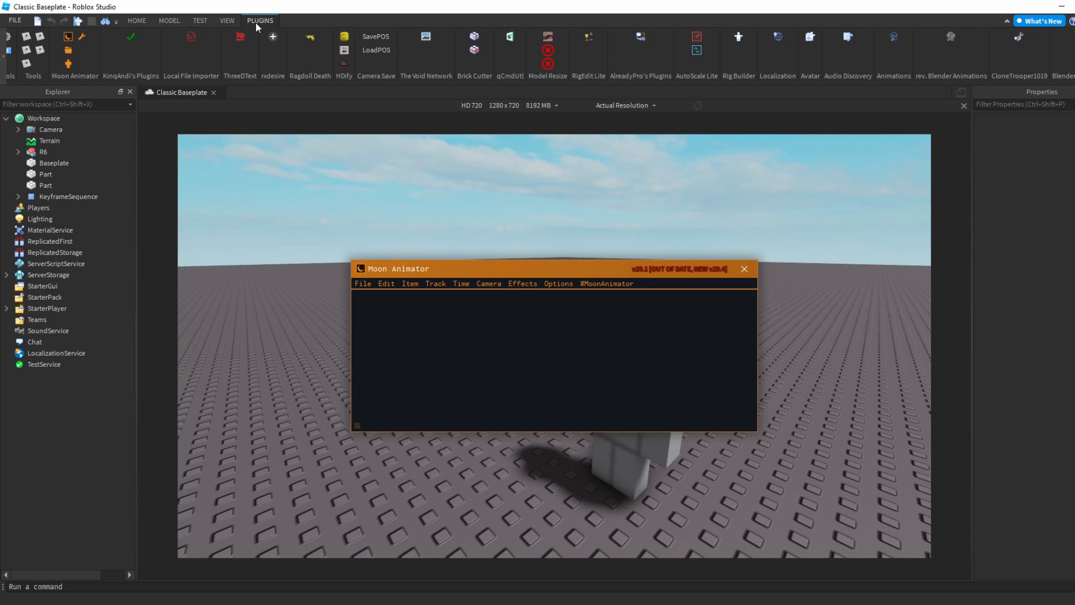
{"action": "left_click", "coordinate": [71, 36]}
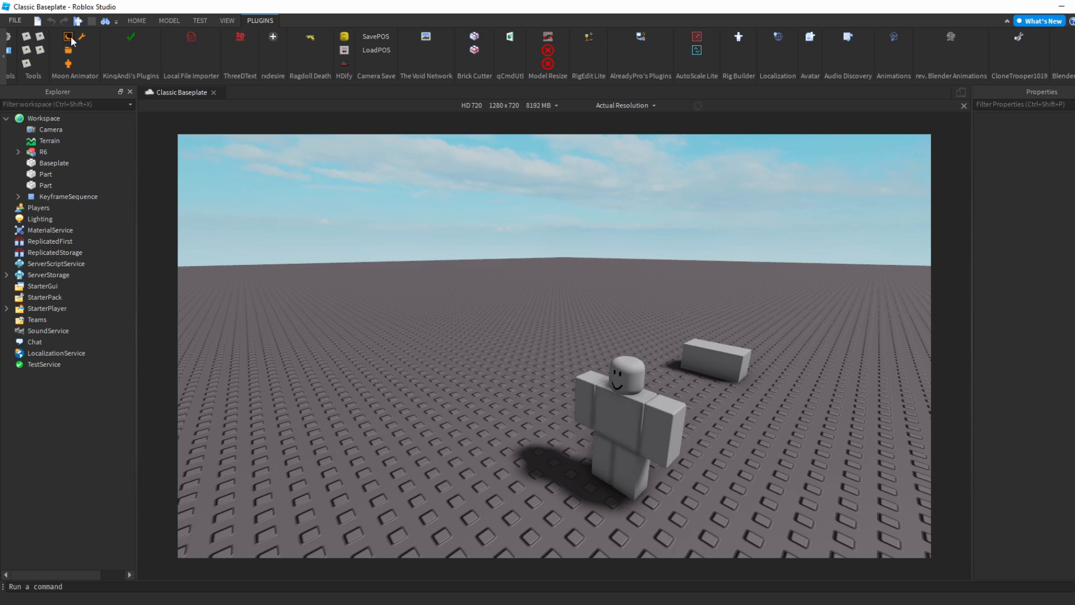
{"action": "key", "text": "w"}
{"action": "right_click_drag", "start_coordinate": [682, 320], "coordinate": [681, 319]}
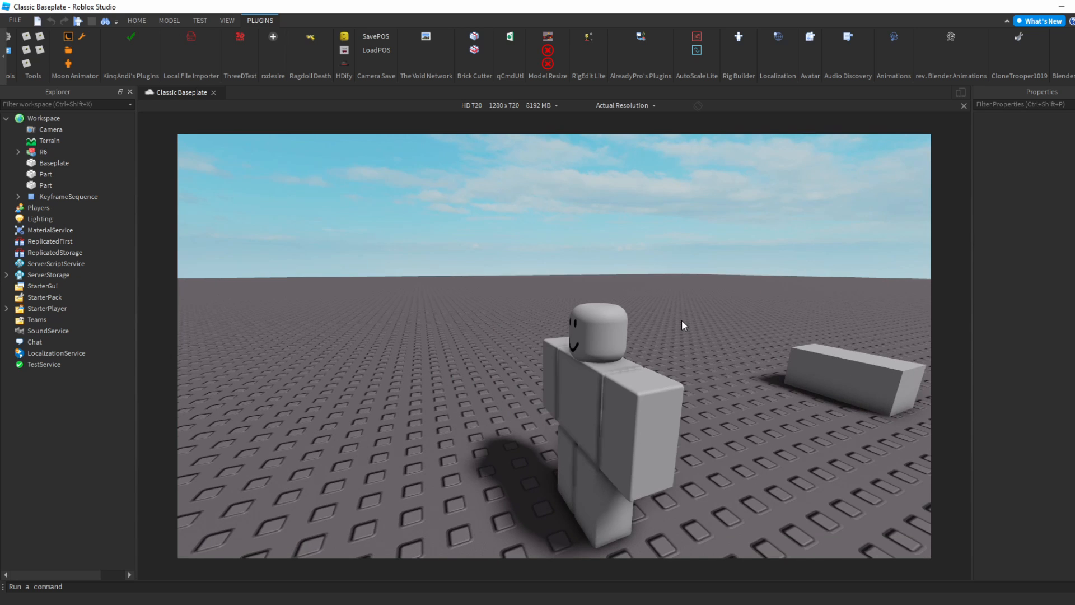
{"action": "right_click_drag", "start_coordinate": [681, 321], "coordinate": [667, 290]}
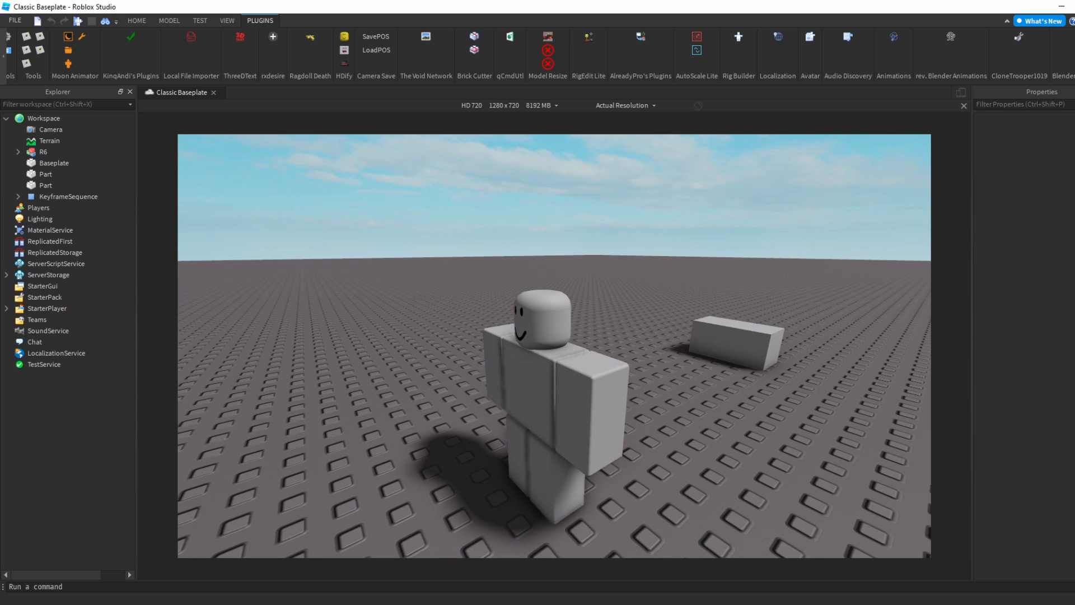
{"action": "left_click", "coordinate": [1074, 6]}
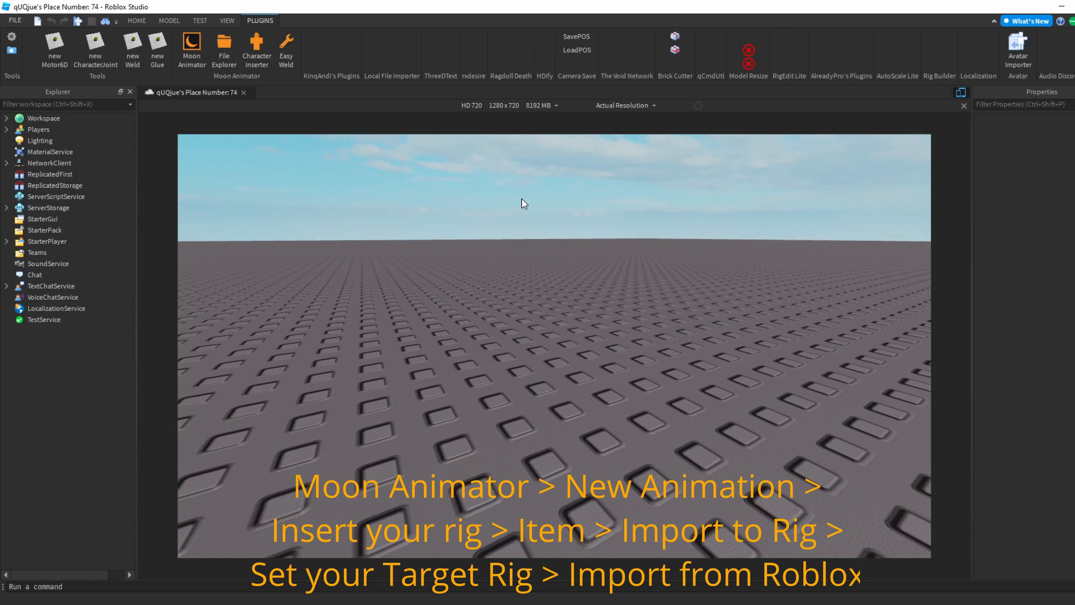
Step: Create a new animation named balalblalg in the Moon Animator plugin
{"action": "scroll", "coordinate": [515, 193], "scroll_direction": "down", "scroll_amount": 6}
{"action": "right_click_drag", "start_coordinate": [502, 225], "coordinate": [502, 227]}
{"action": "scroll", "coordinate": [503, 226], "scroll_direction": "up", "scroll_amount": 3}
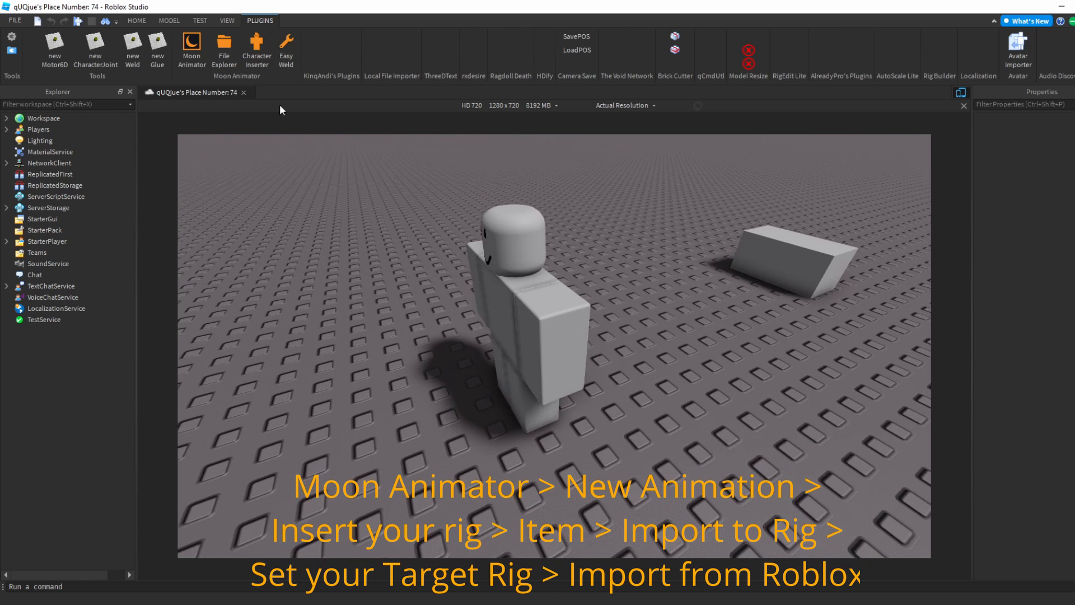
{"action": "left_click", "coordinate": [202, 55]}
{"action": "left_click", "coordinate": [363, 283]}
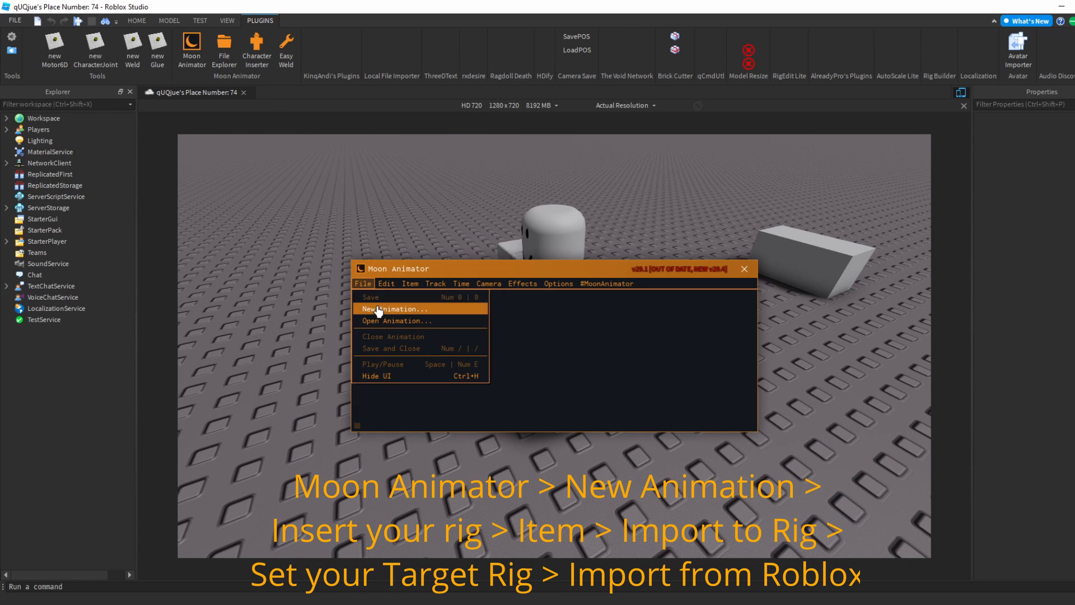
{"action": "left_click", "coordinate": [380, 309]}
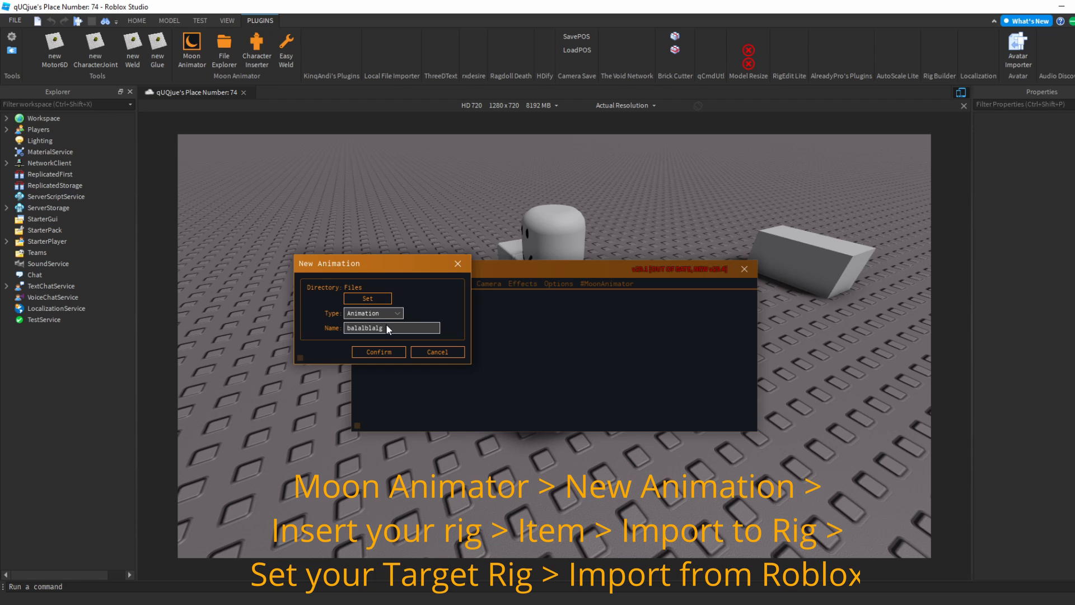
{"action": "left_click", "coordinate": [376, 353]}
Step: Add the R6 rig to the Moon Animator animation as an item with its Rig property
{"action": "left_click", "coordinate": [410, 284]}
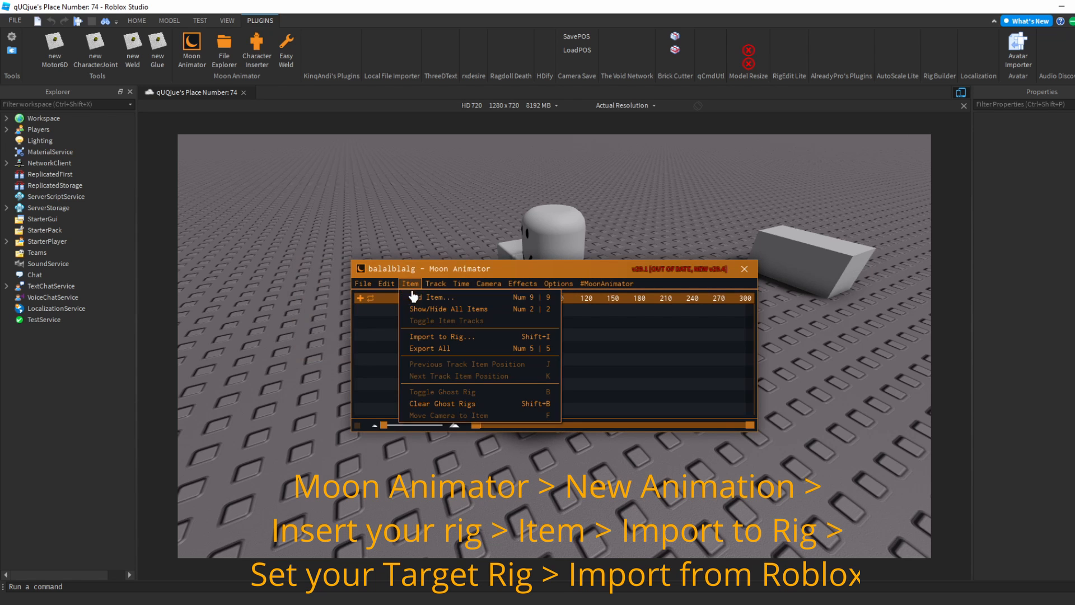
{"action": "left_click", "coordinate": [428, 297]}
{"action": "left_click", "coordinate": [555, 227]}
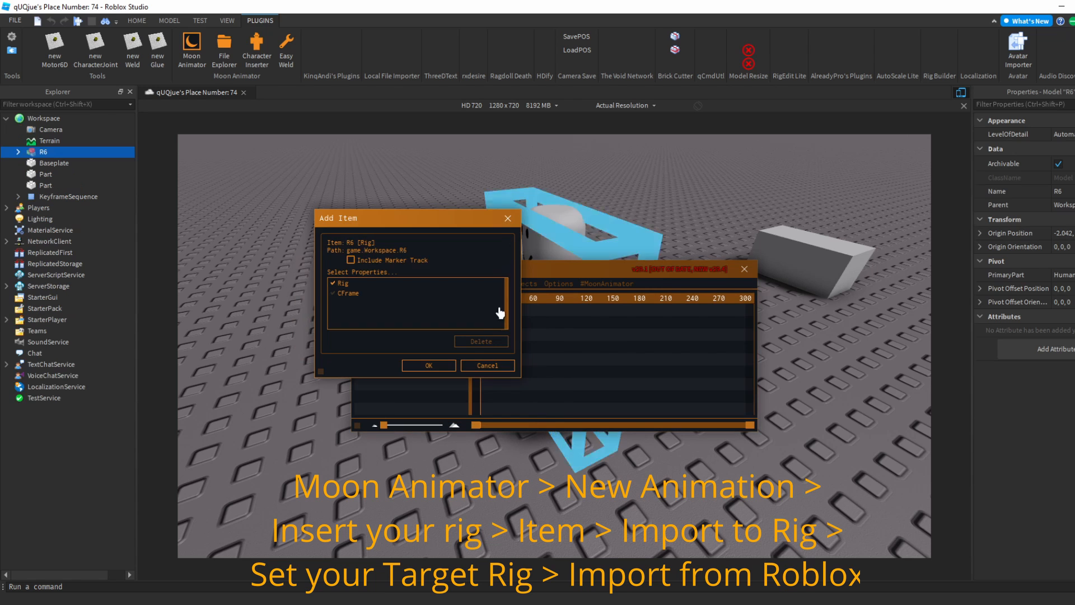
{"action": "left_click", "coordinate": [429, 366]}
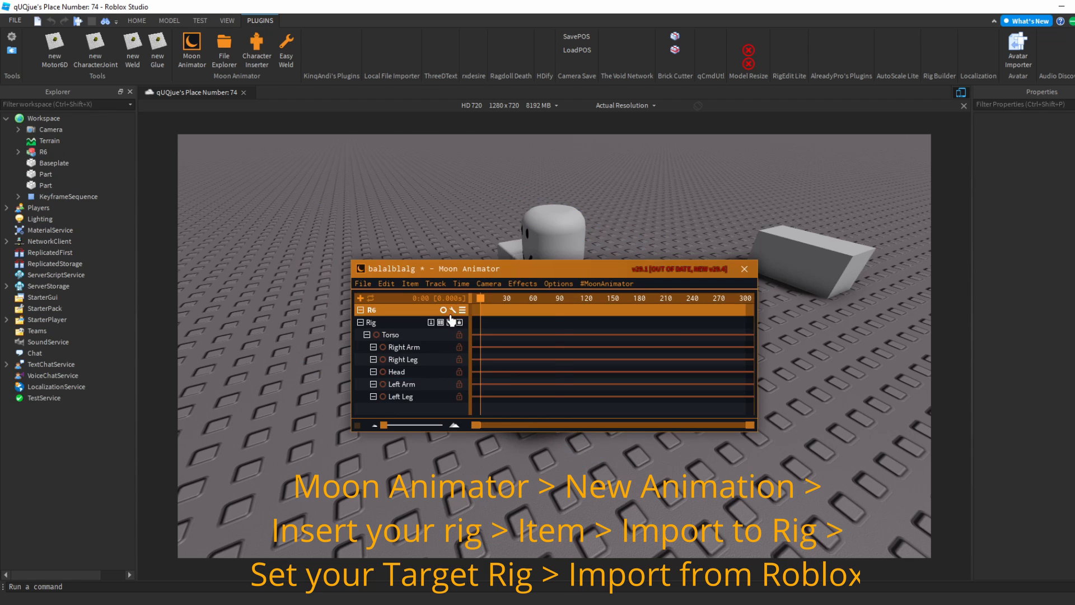
{"action": "left_click", "coordinate": [452, 311]}
{"action": "left_click", "coordinate": [473, 380]}
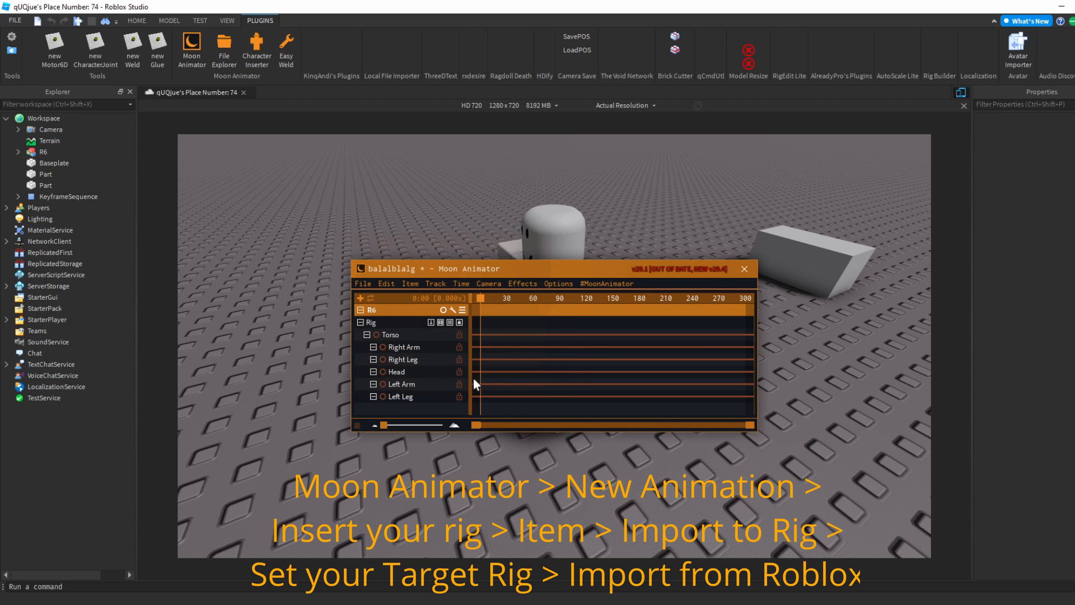
Step: Import the uploaded KeyframeSequence2 animation onto the R6 target rig, replacing the keyframes in the rig
{"action": "left_click", "coordinate": [411, 284]}
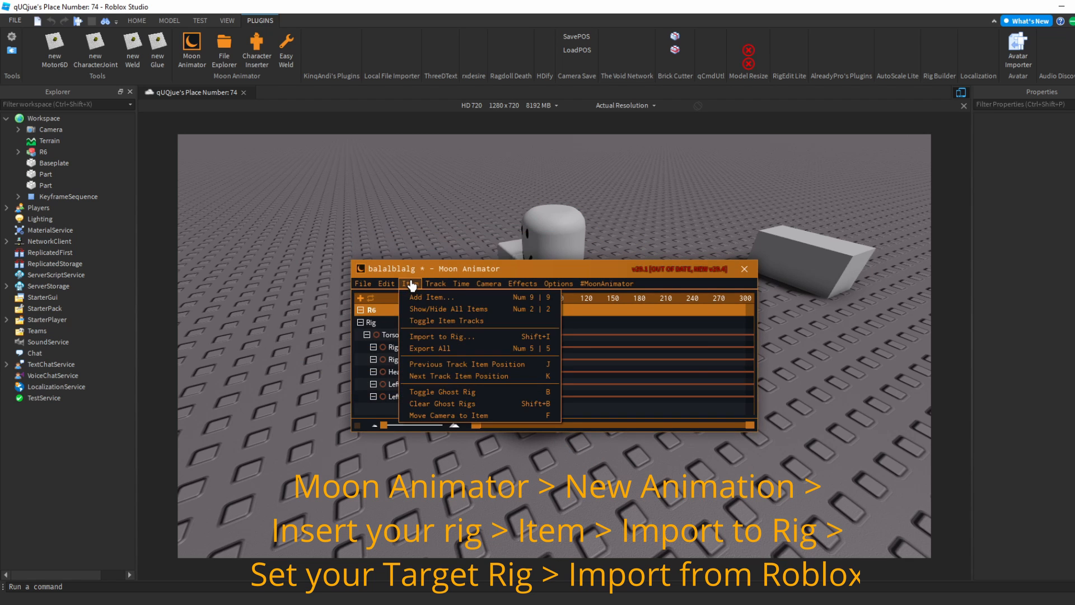
{"action": "left_click", "coordinate": [448, 336]}
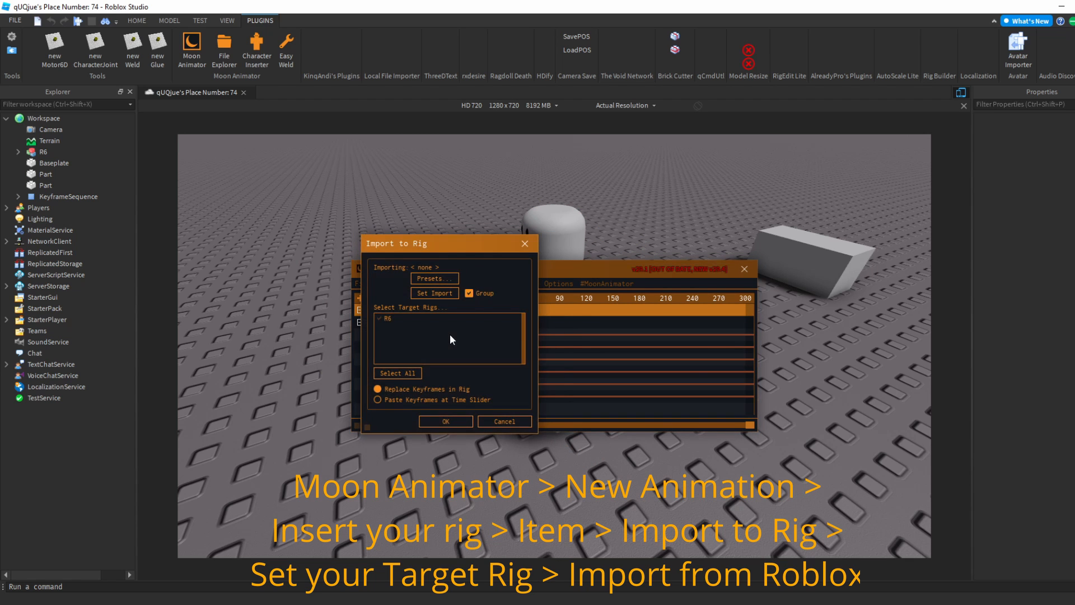
{"action": "left_click", "coordinate": [383, 319]}
{"action": "left_click", "coordinate": [435, 293]}
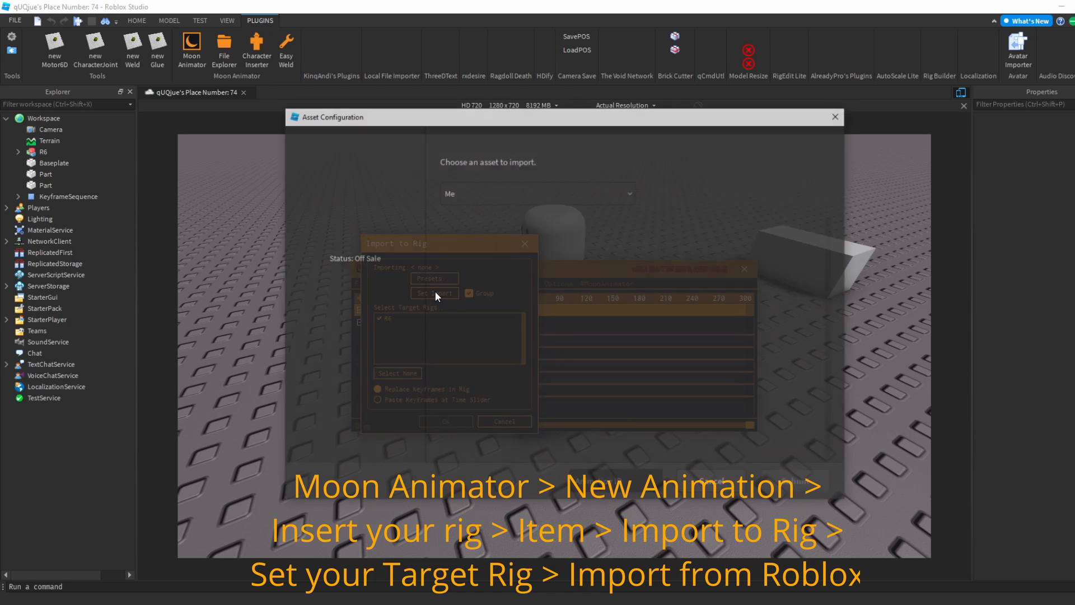
{"action": "left_click", "coordinate": [512, 295]}
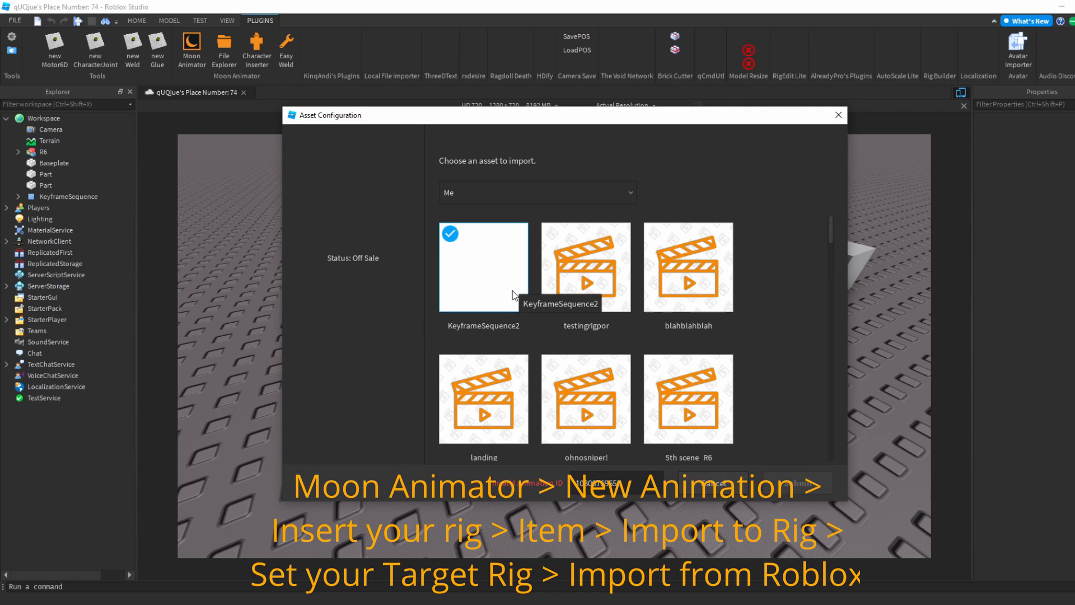
{"action": "left_click", "coordinate": [794, 483]}
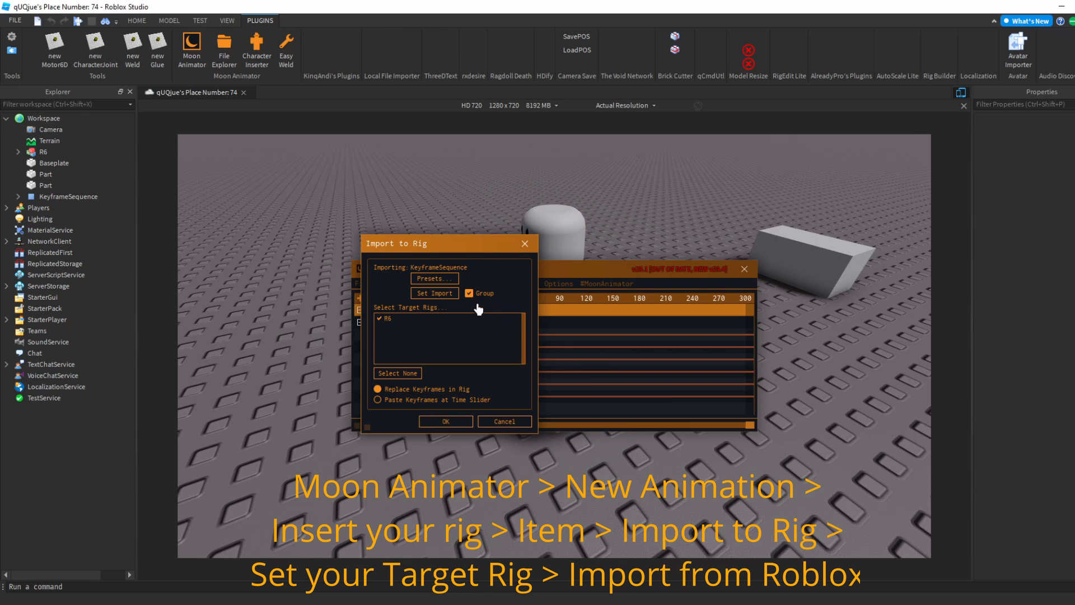
{"action": "left_click", "coordinate": [469, 423]}
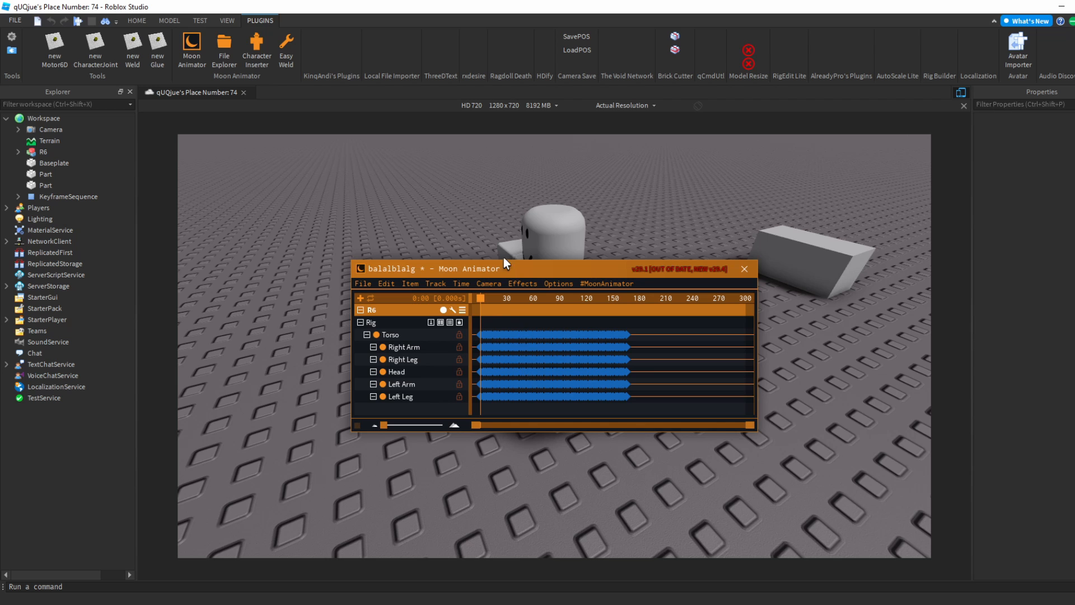
Step: Move the Moon Animator window below the rig's upper body and play back the imported animation
{"action": "left_click_drag", "start_coordinate": [521, 274], "coordinate": [483, 387]}
{"action": "key", "text": "space"}
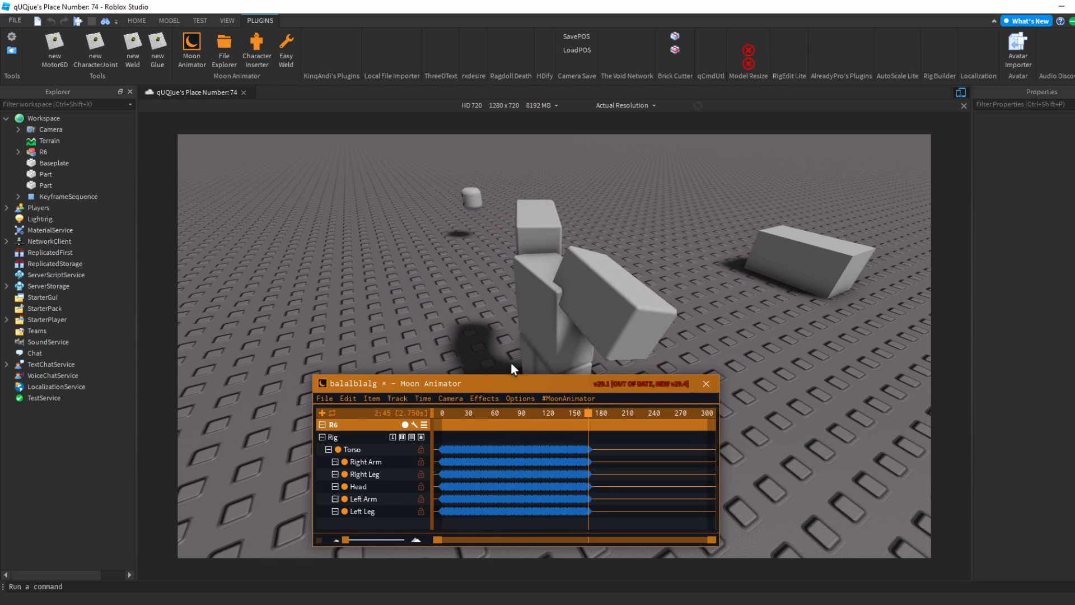
{"action": "key", "text": "space"}
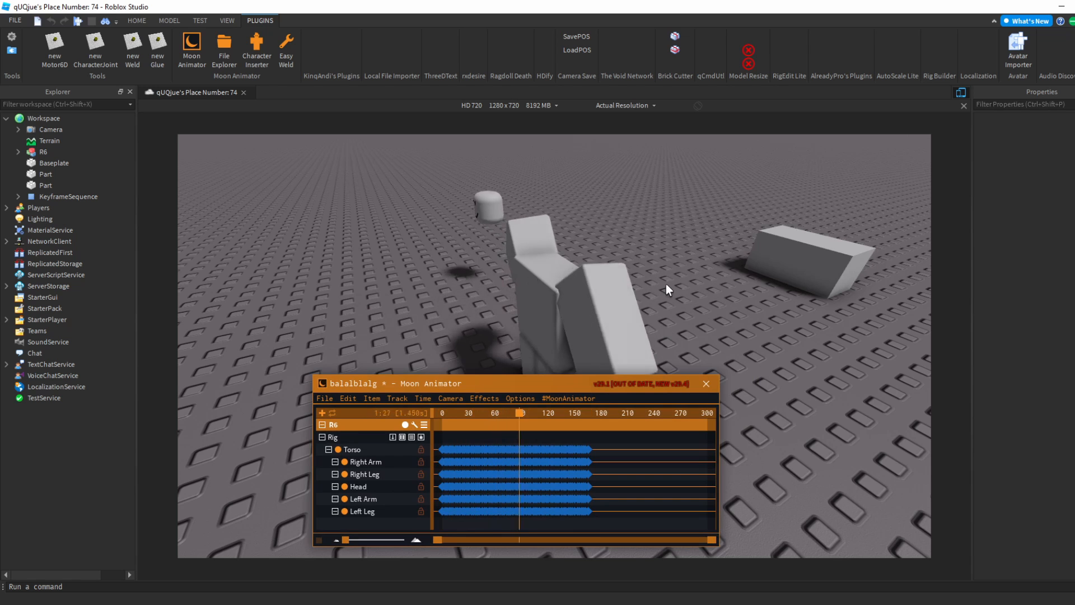
{"action": "right_click_drag", "start_coordinate": [667, 284], "coordinate": [666, 284]}
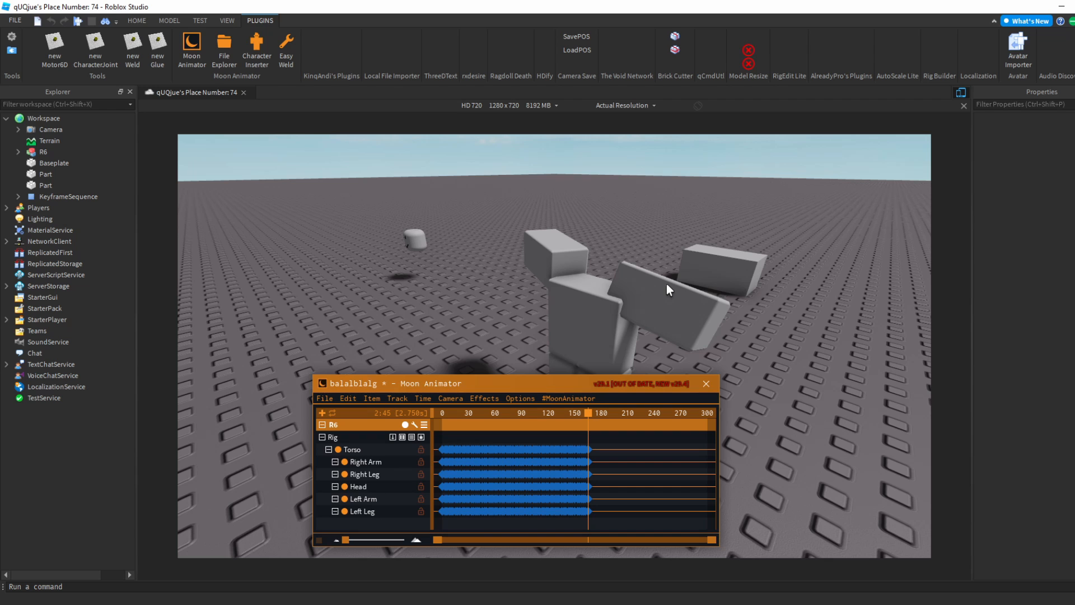
{"action": "key", "text": "space"}
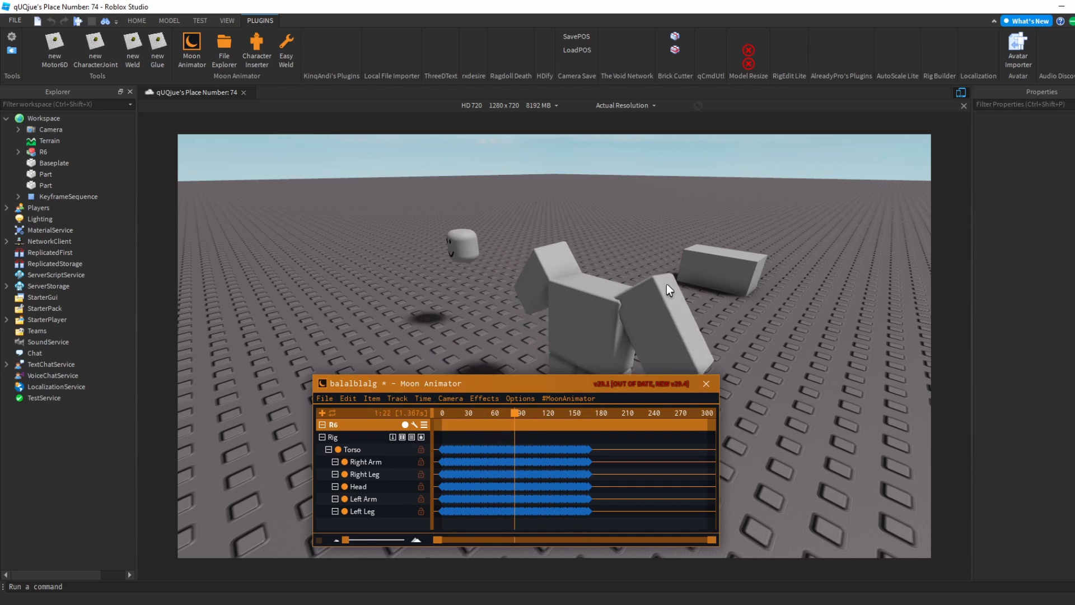